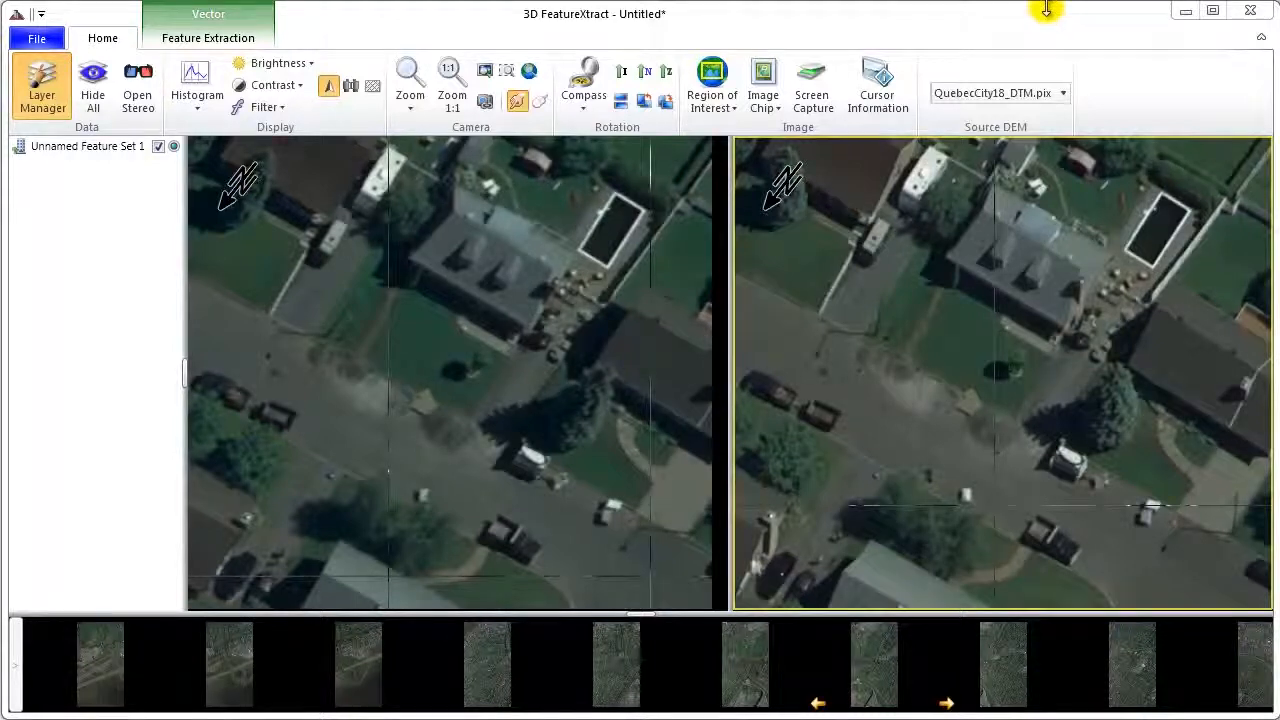
right_click(873, 668)
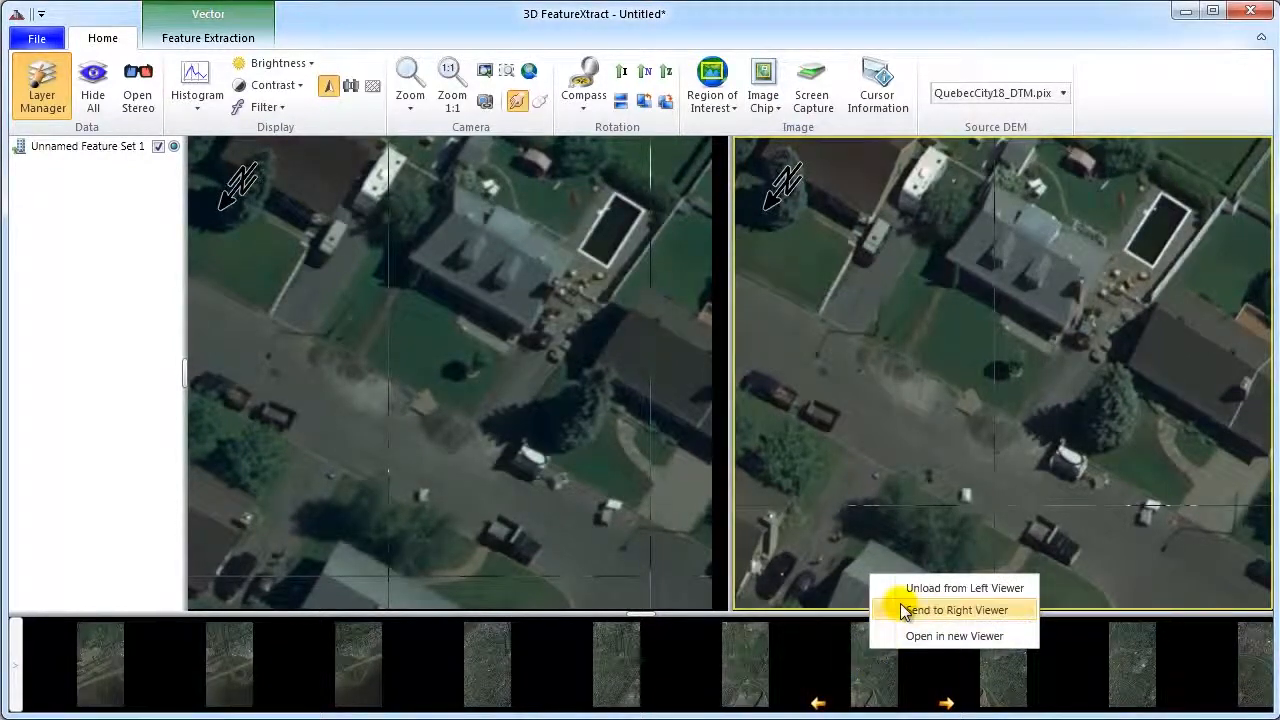
click(1046, 28)
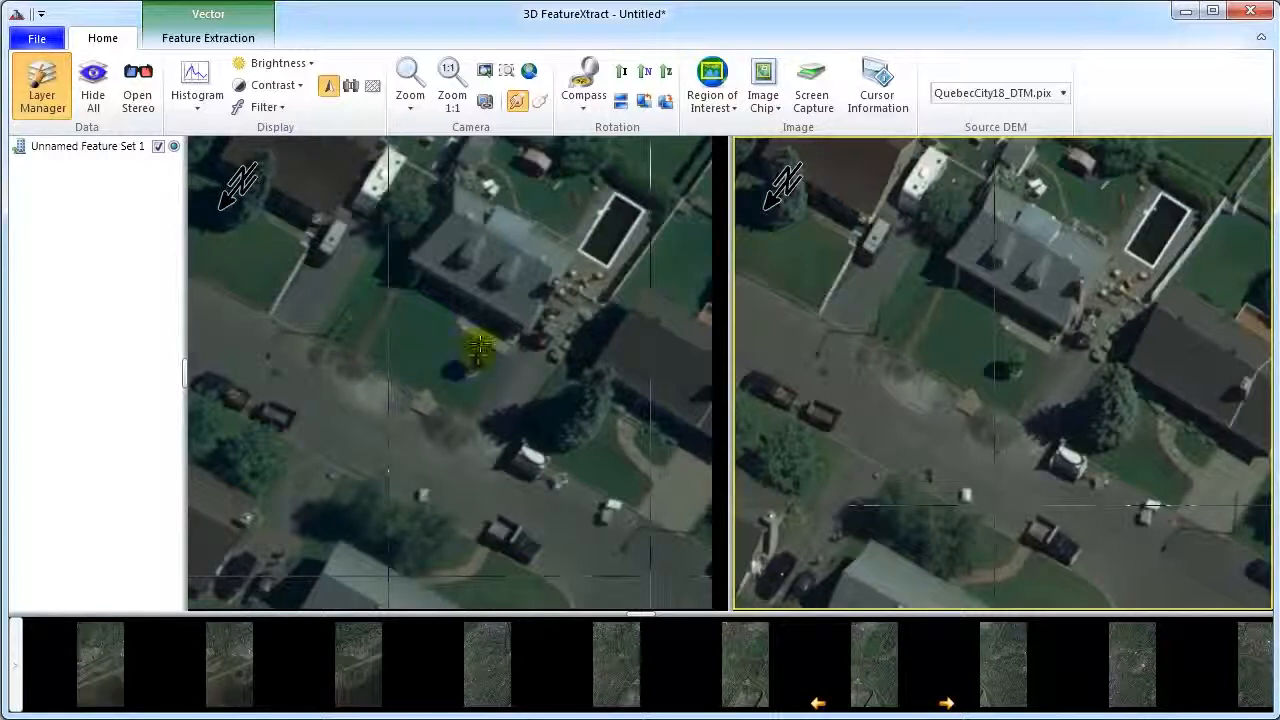
Step: Synchronize the cameras of the two image viewers so that both show and follow the same ground area
click(556, 490)
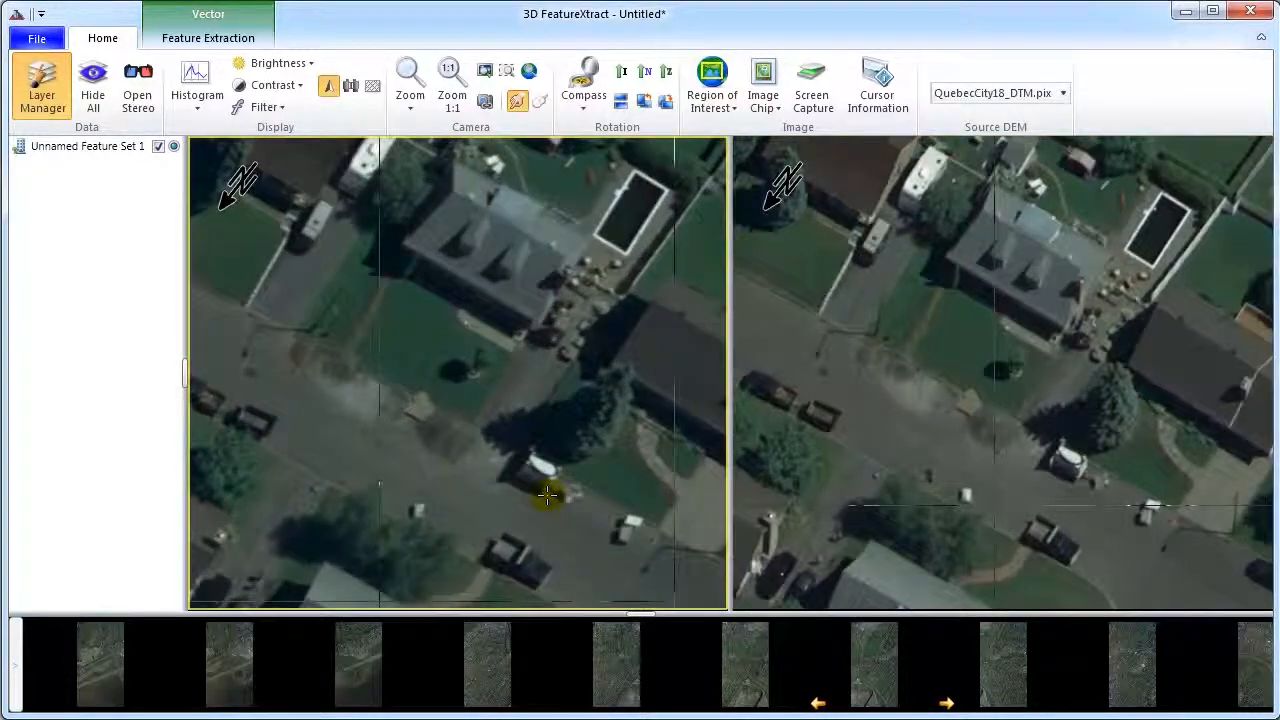
drag(308, 366, 480, 389)
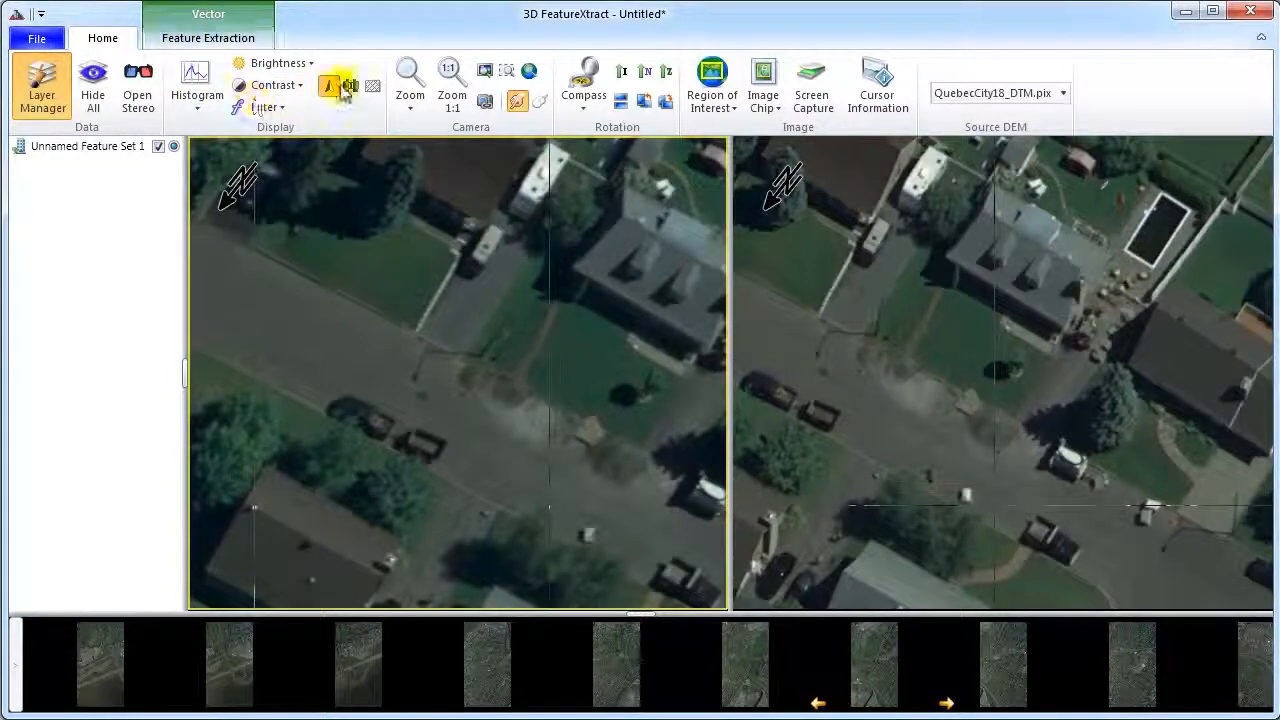
click(484, 101)
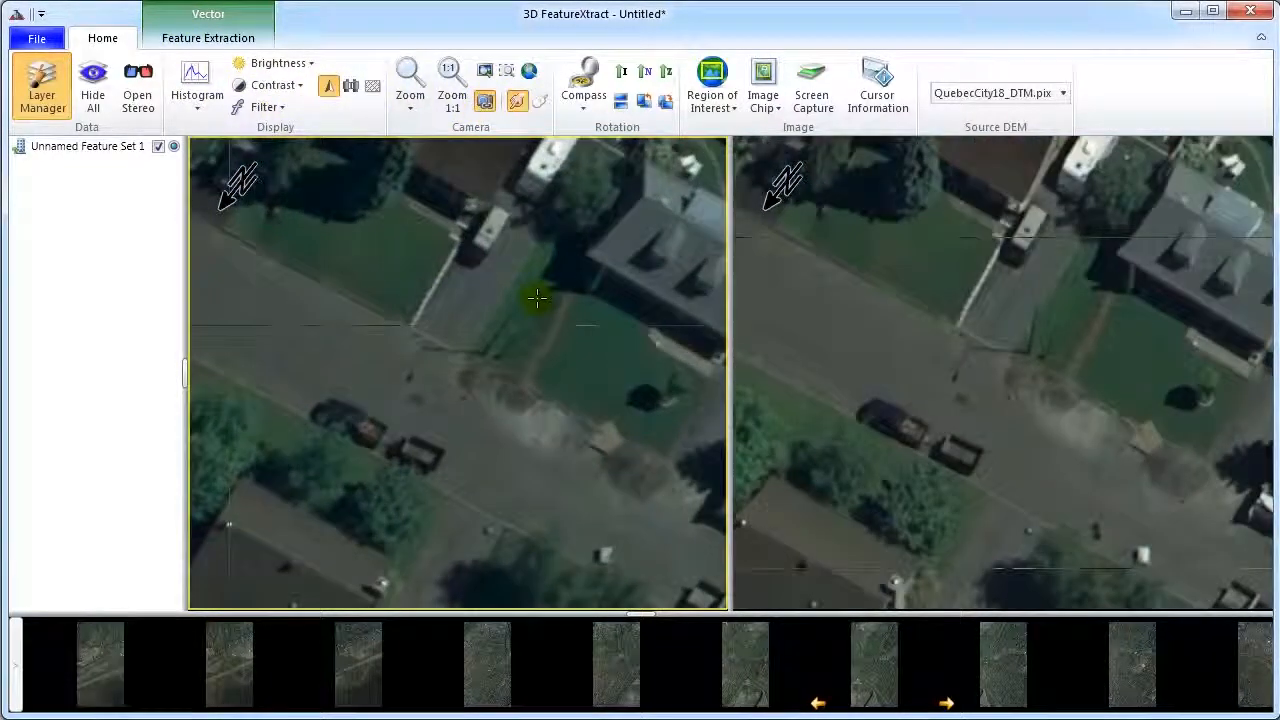
scroll(538, 304, down, 2)
scroll(540, 352, up, 2)
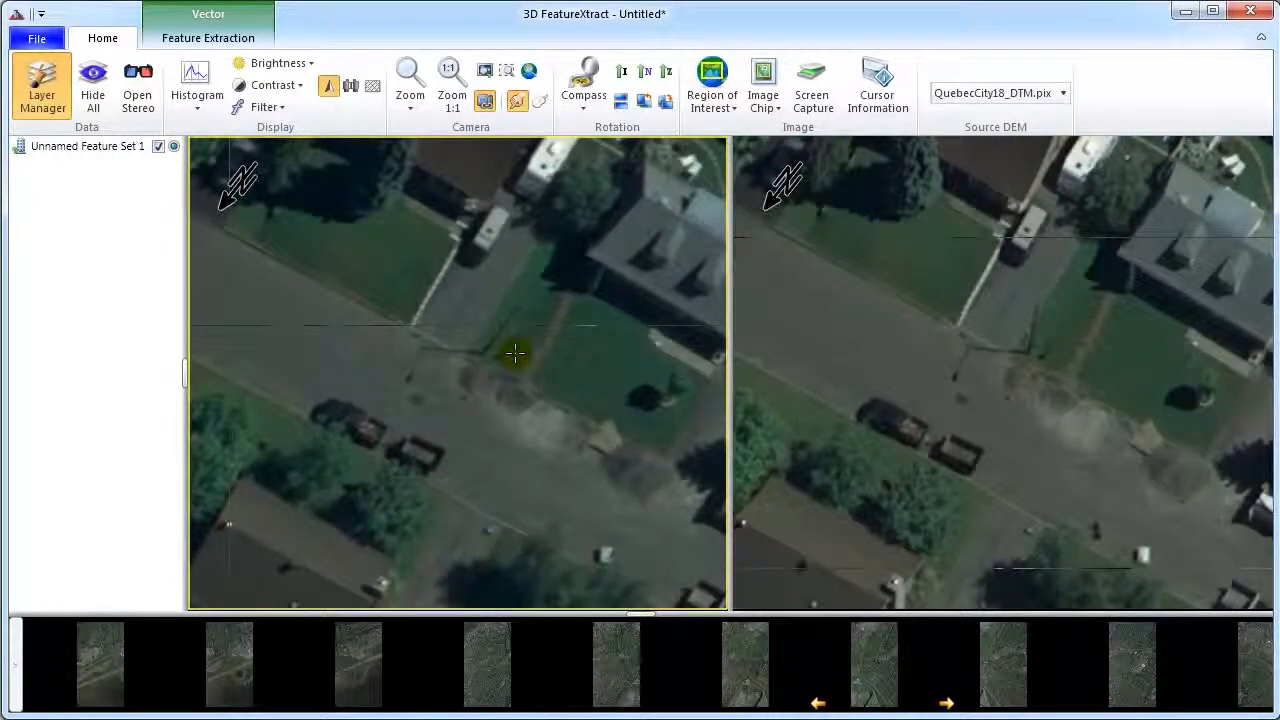
Step: Place a point feature on the lawn beside the driveway with the Point tool
click(204, 42)
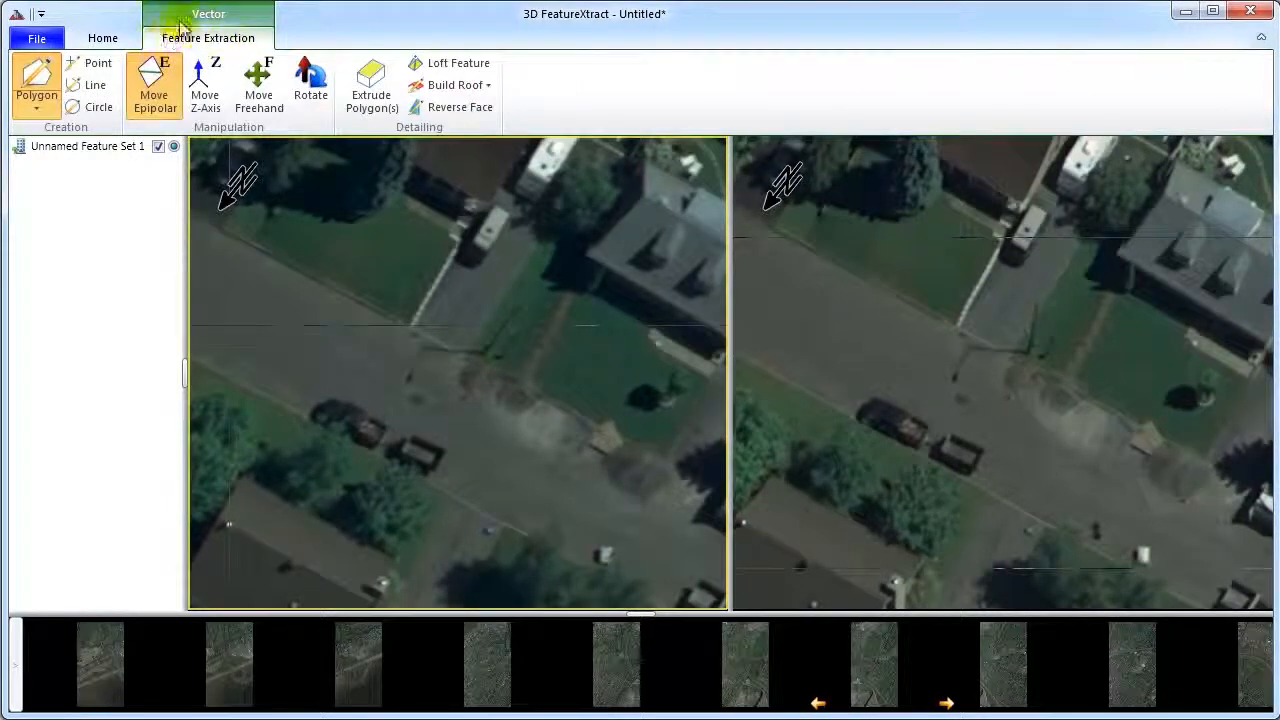
scroll(489, 319, up, 1)
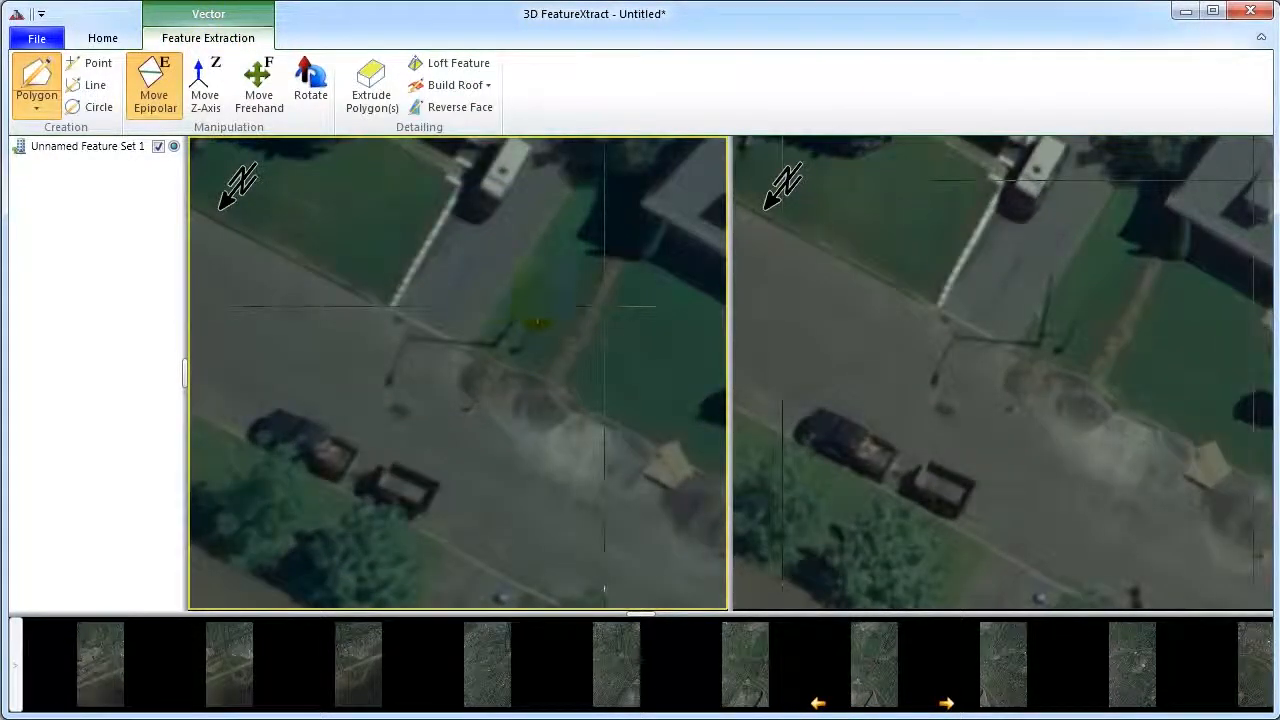
scroll(485, 335, up, 2)
scroll(480, 348, up, 1)
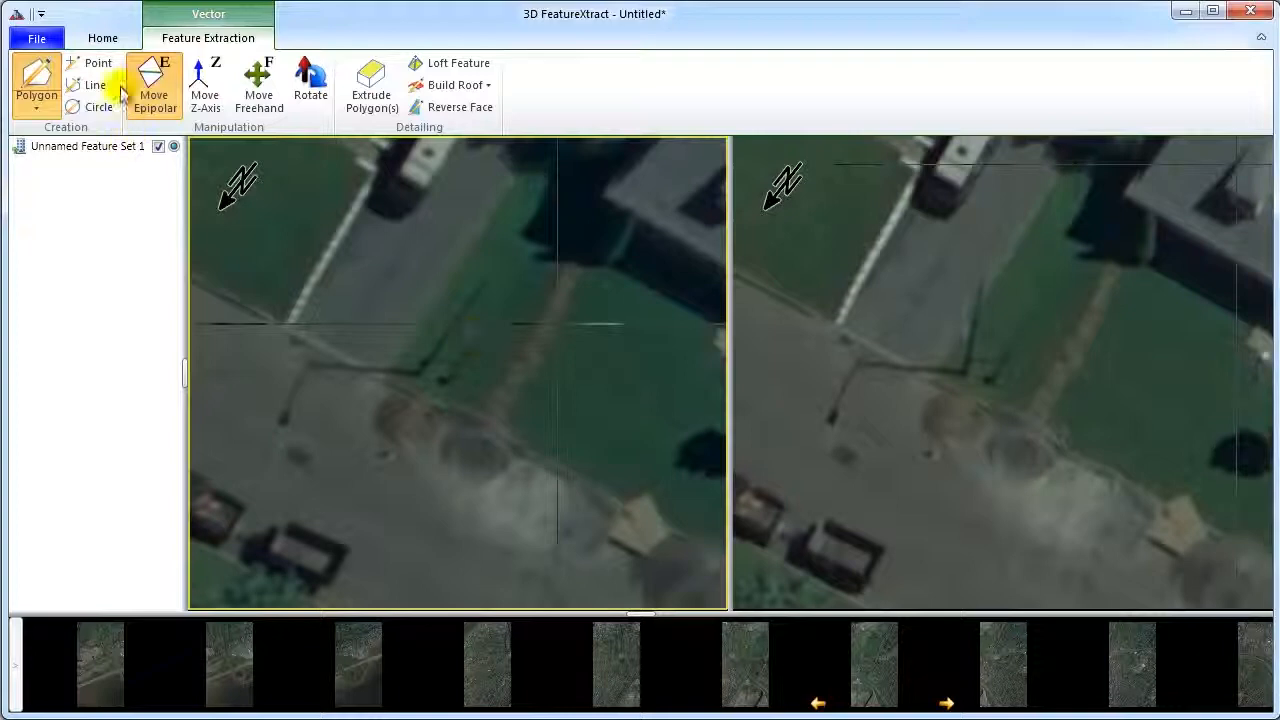
click(96, 66)
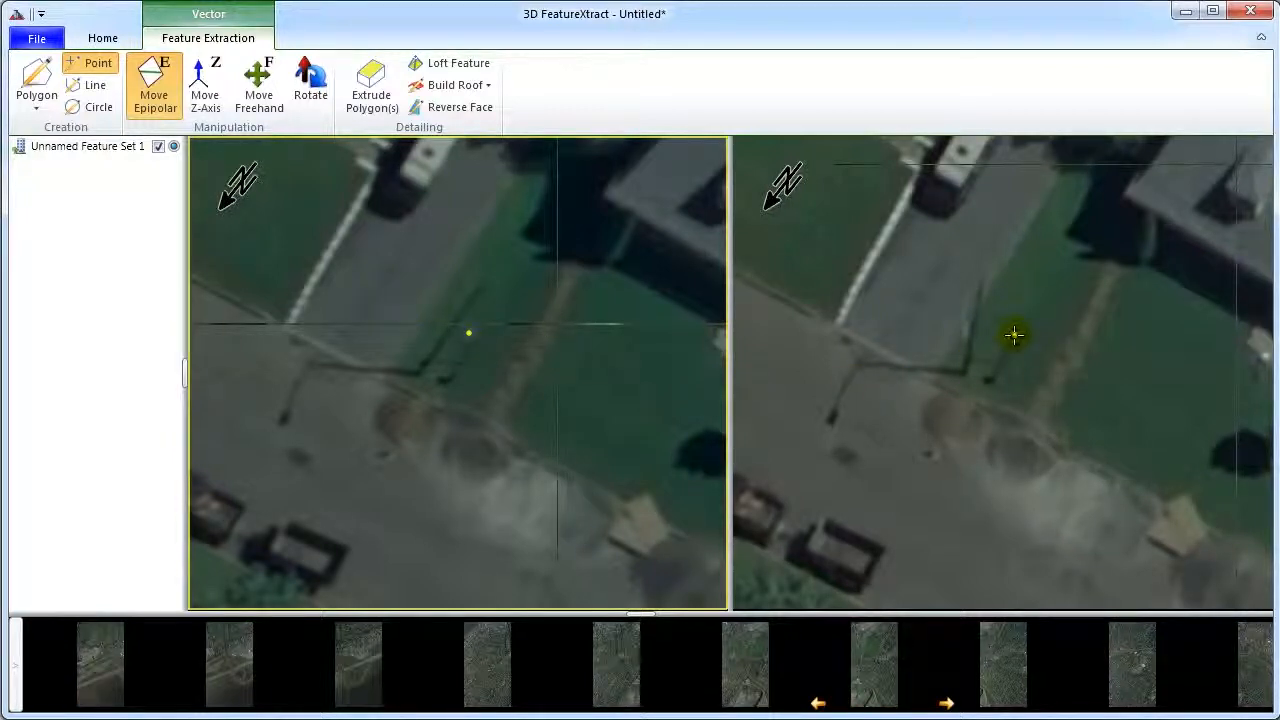
drag(1016, 333, 960, 425)
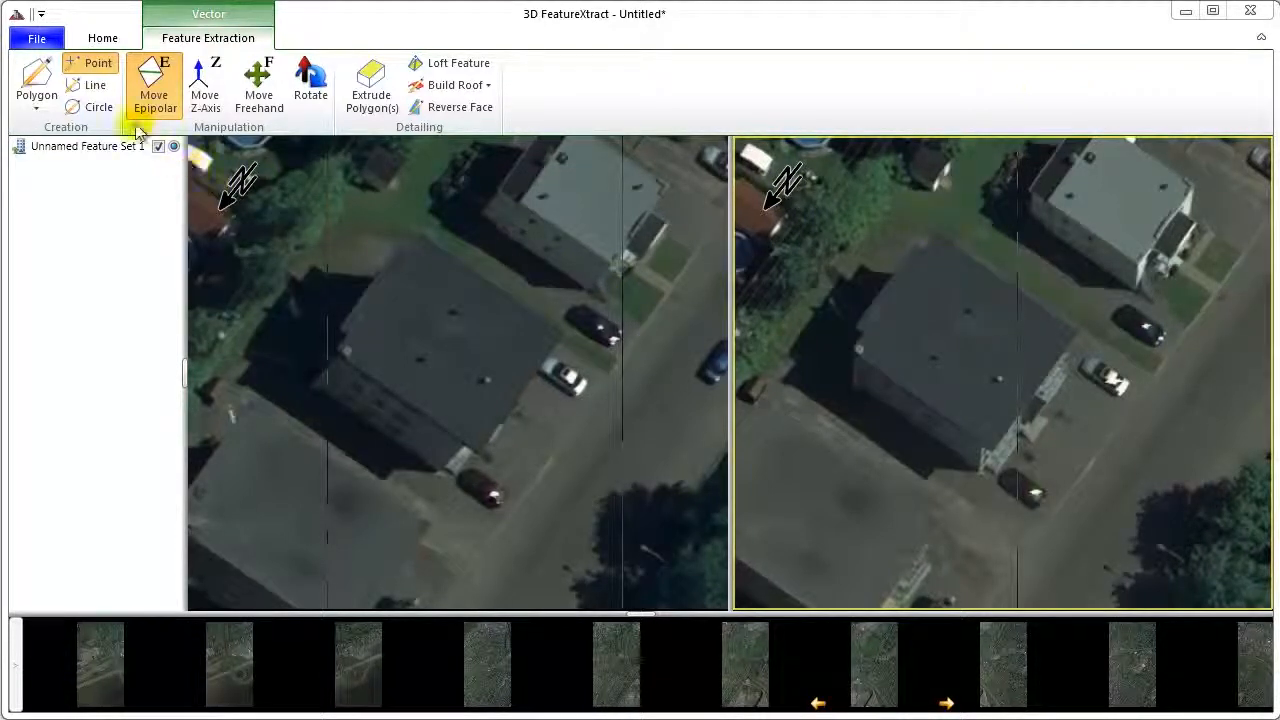
Step: Start a polygon at the large flat roof's upper corner and trace its notched side down to the far corner
click(33, 70)
scroll(902, 263, up, 2)
scroll(902, 263, up, 3)
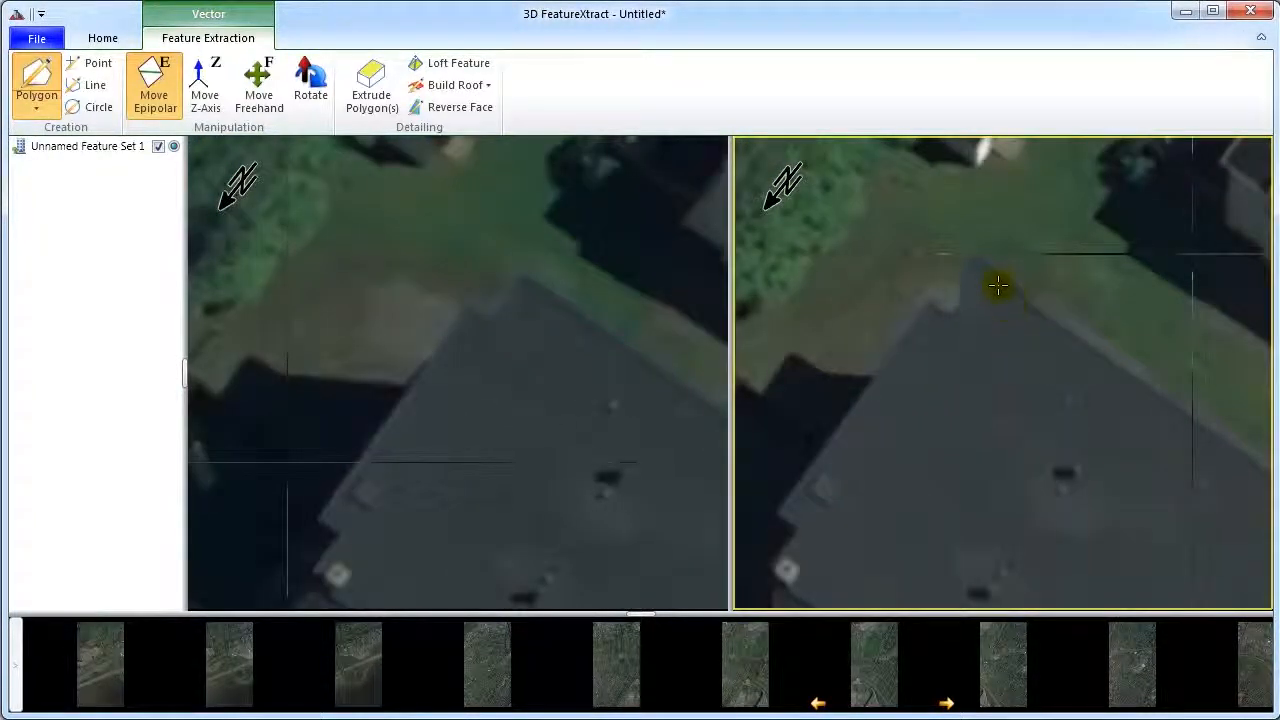
click(980, 266)
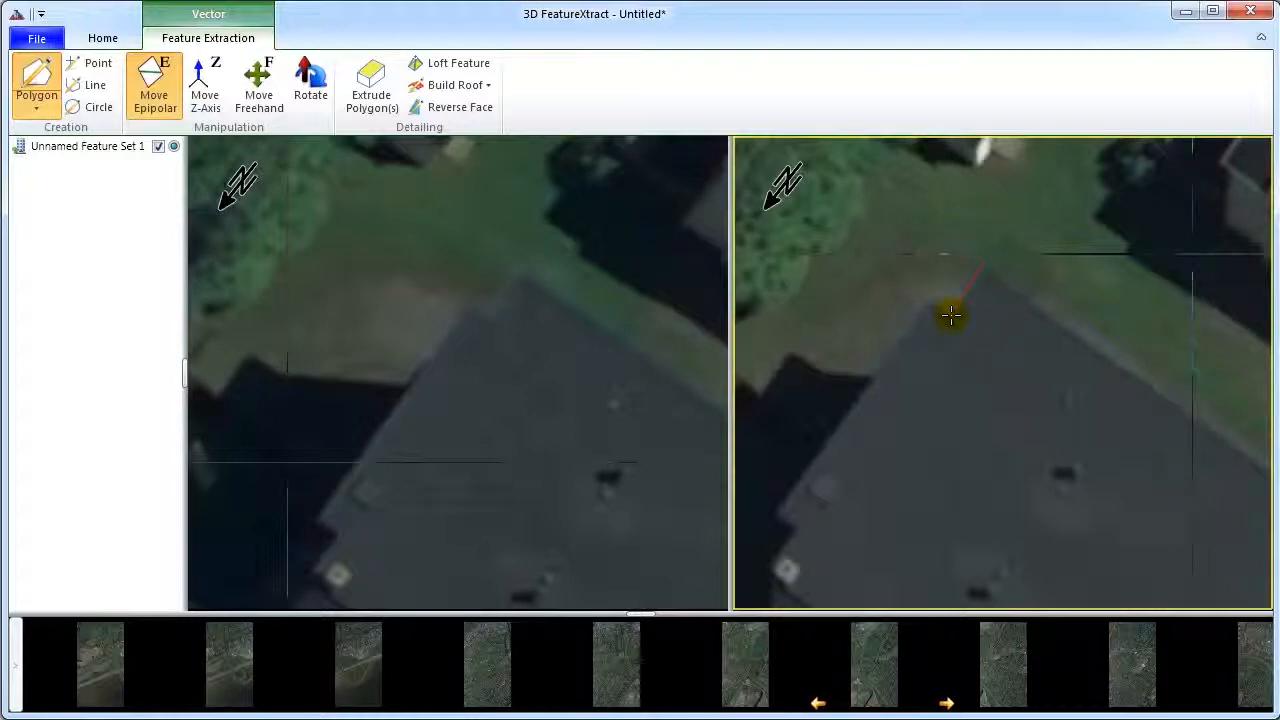
click(926, 298)
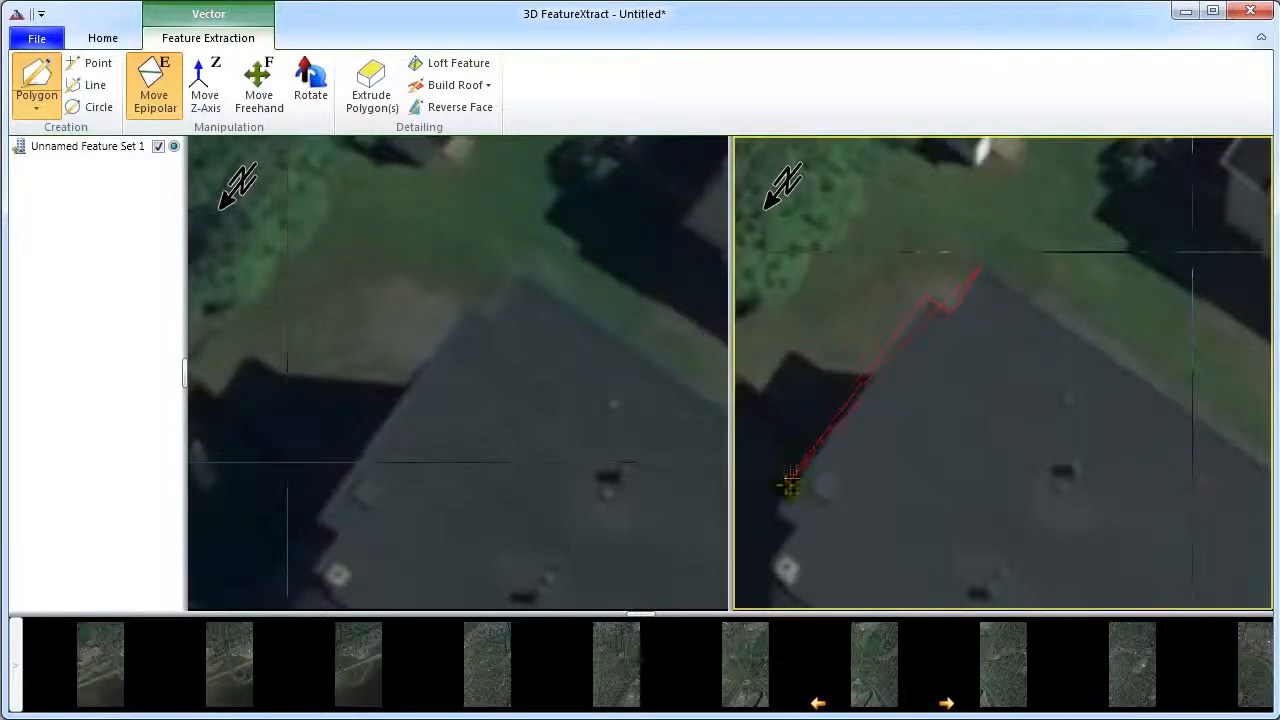
middle_drag(790, 486, 892, 298)
click(884, 327)
click(902, 339)
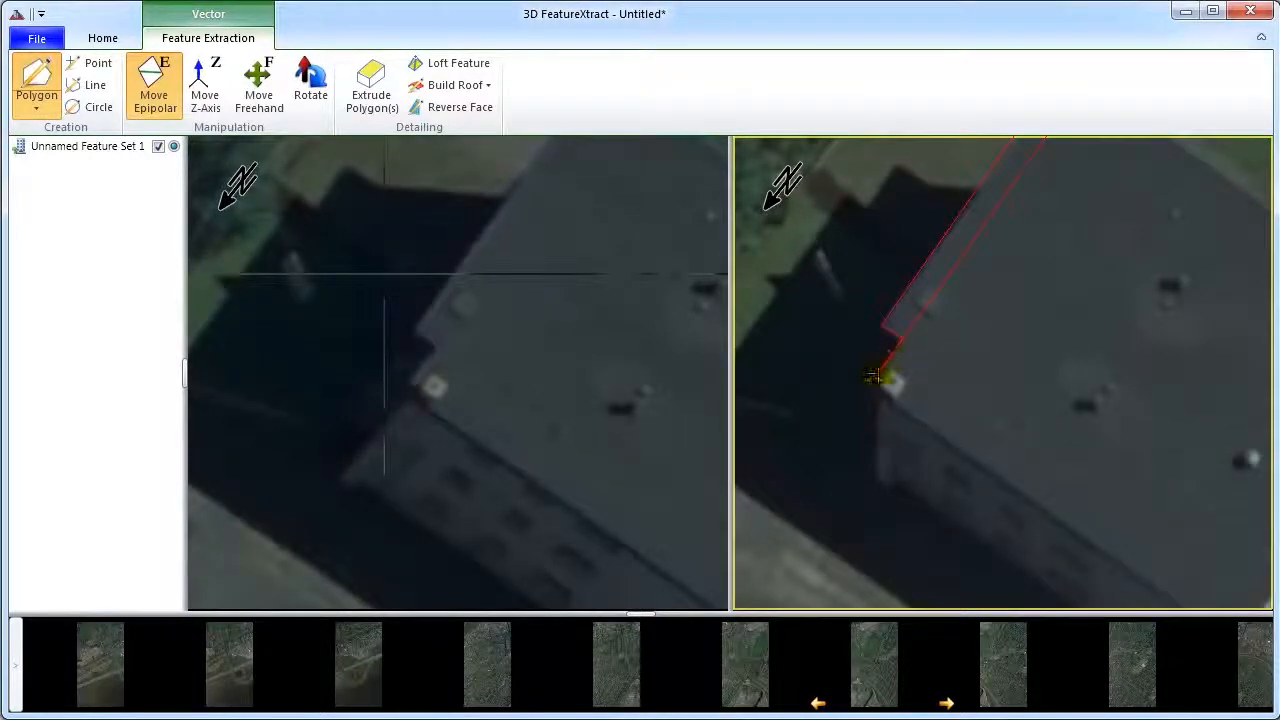
click(872, 382)
Step: Trace the flat roof's remaining corners on the parking-lot side and close the polygon
middle_drag(1000, 477, 748, 226)
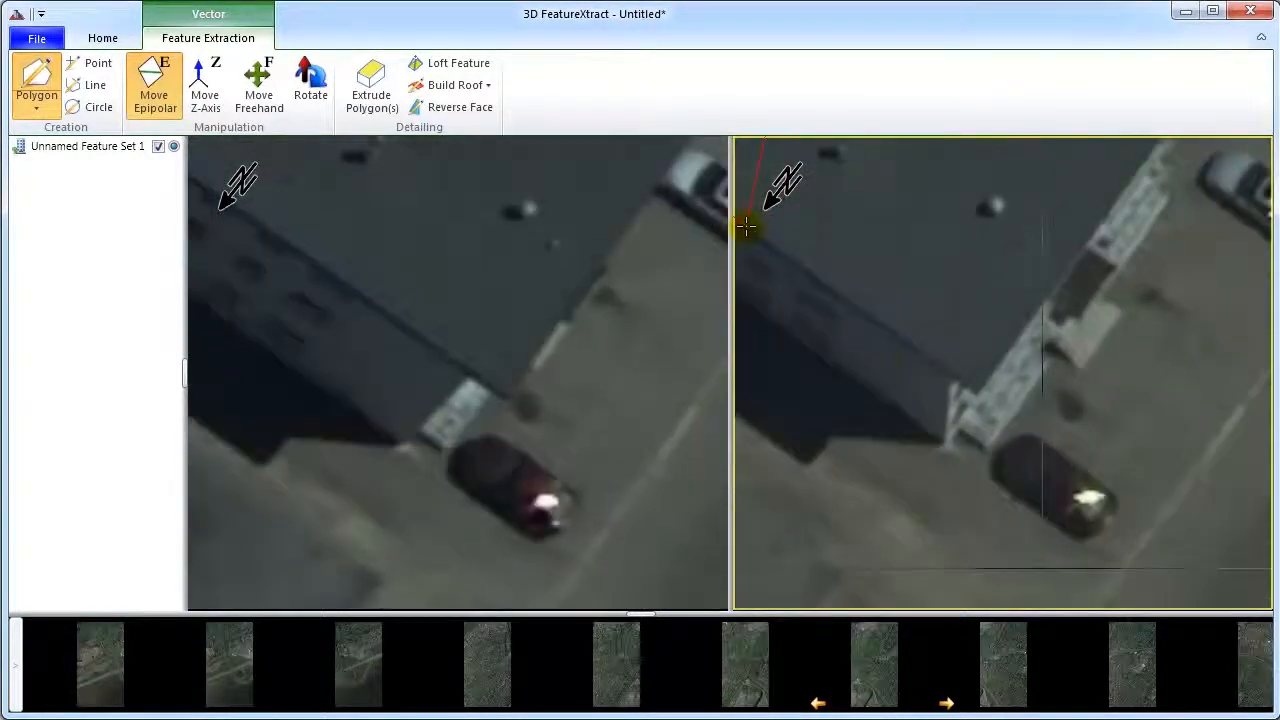
click(979, 392)
middle_drag(1028, 337, 882, 537)
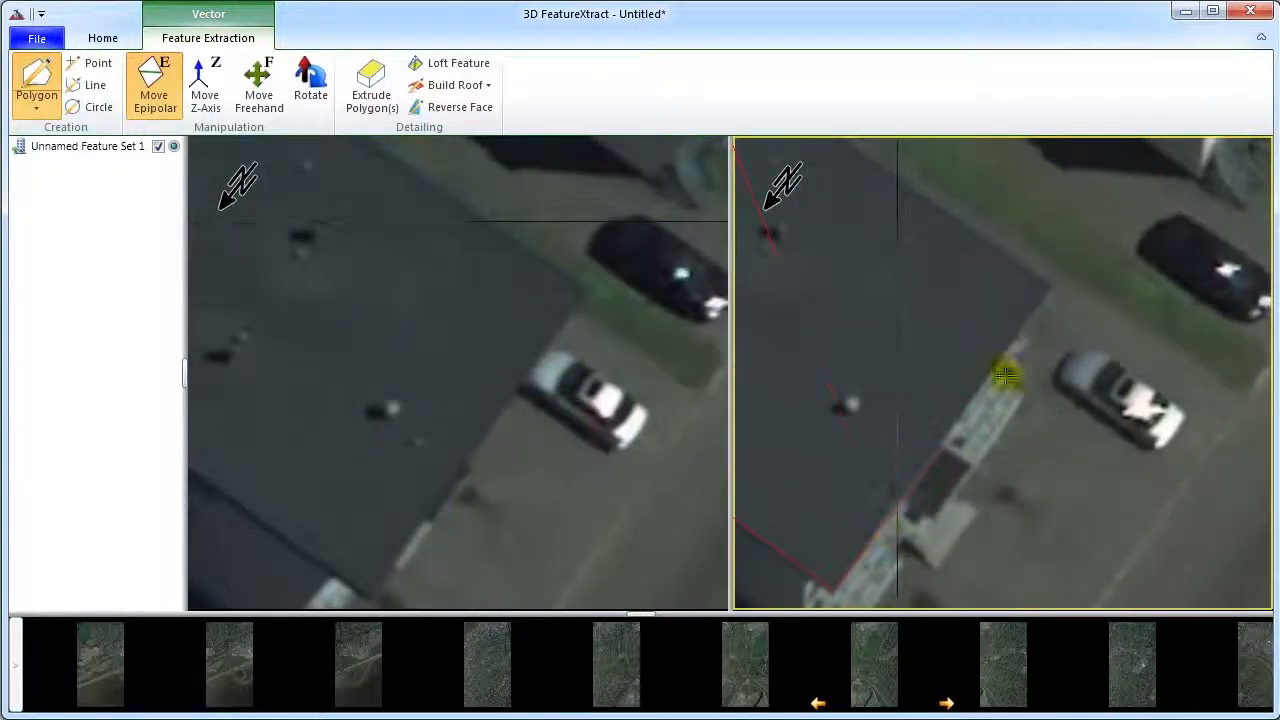
click(1053, 285)
middle_drag(940, 234, 1057, 486)
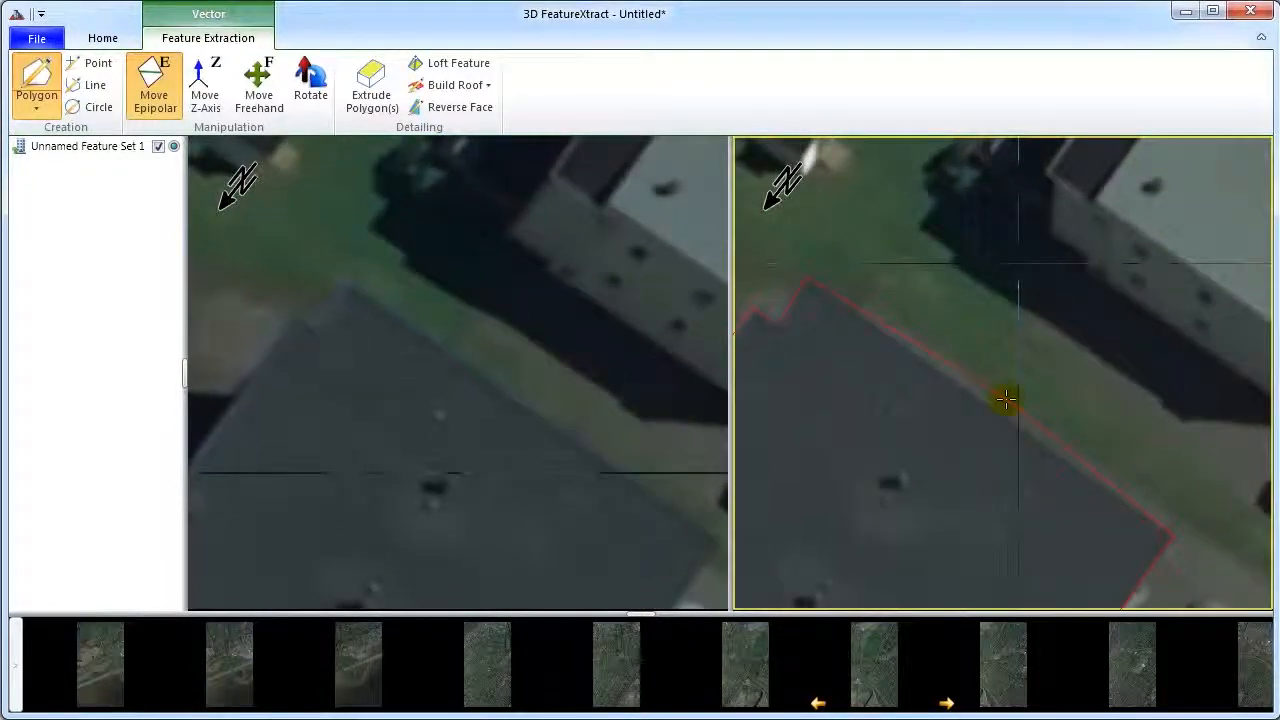
double_click(1058, 346)
Step: Move the roof polygon with Move Epipolar until its outline matches the flat roof in the left image
scroll(1006, 380, down, 3)
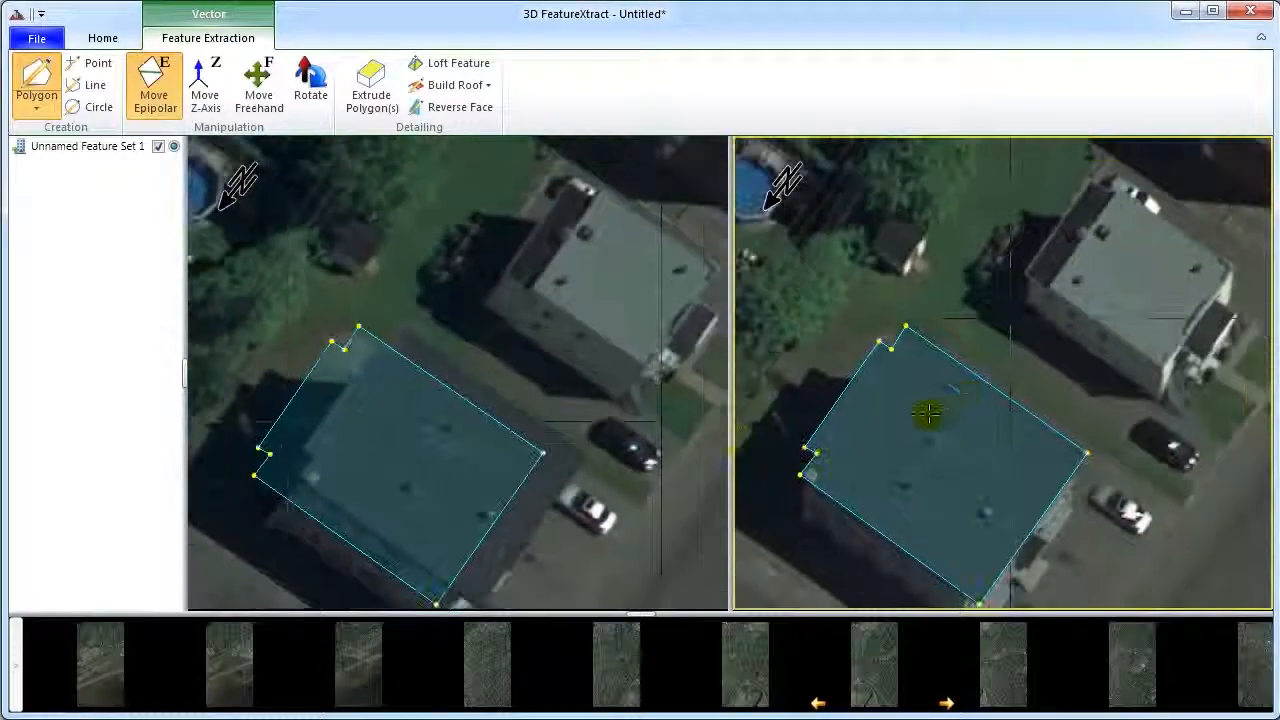
scroll(500, 462, down, 1)
middle_drag(469, 405, 596, 305)
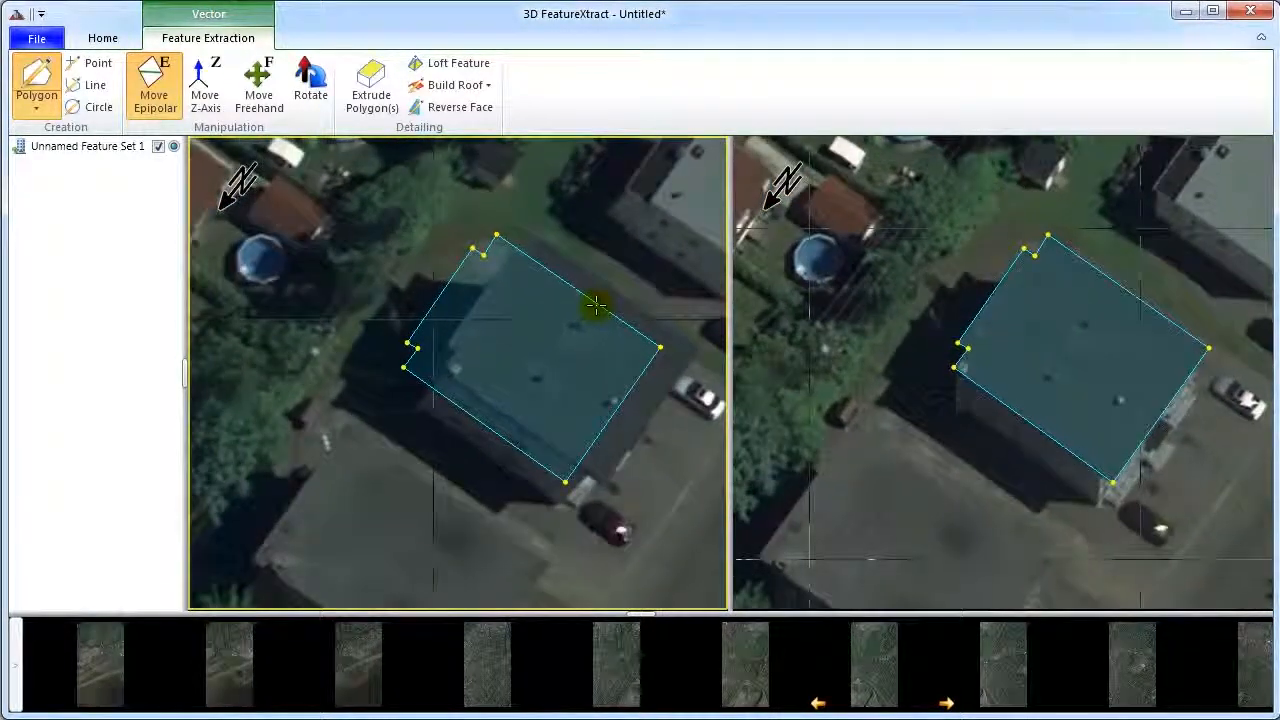
scroll(580, 403, up, 5)
middle_drag(571, 406, 451, 426)
scroll(452, 425, down, 1)
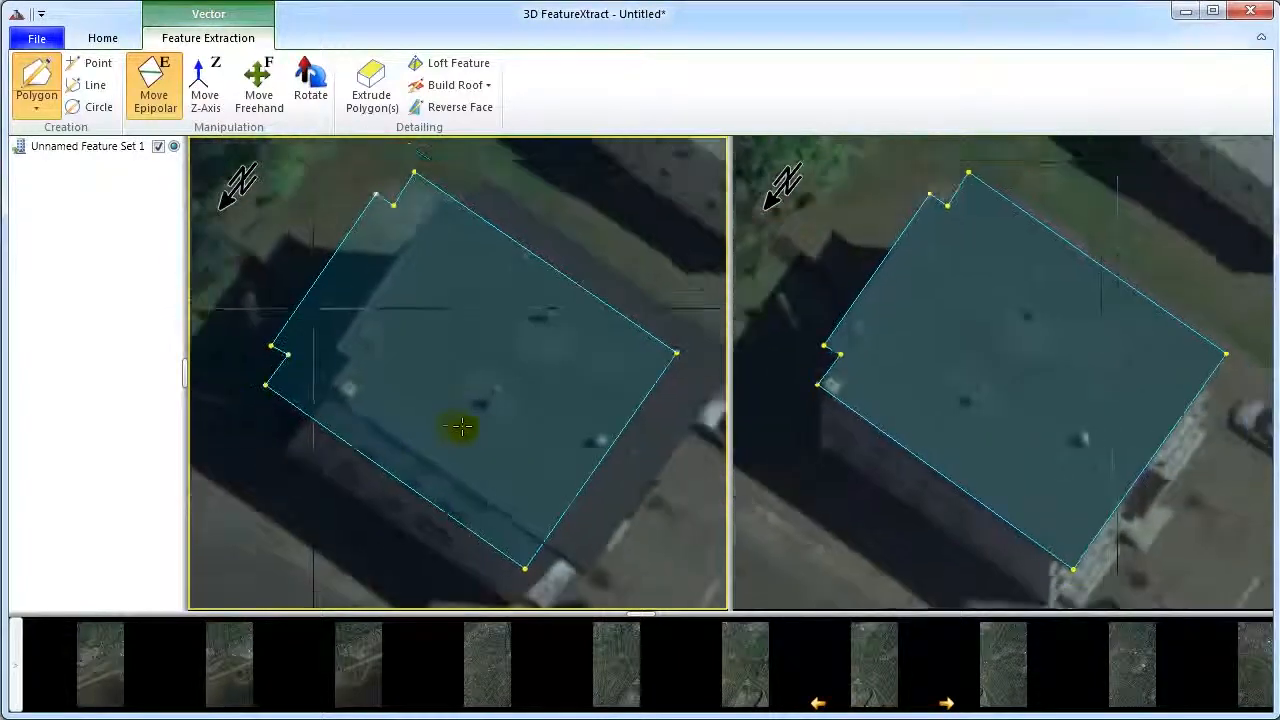
middle_drag(528, 423, 451, 418)
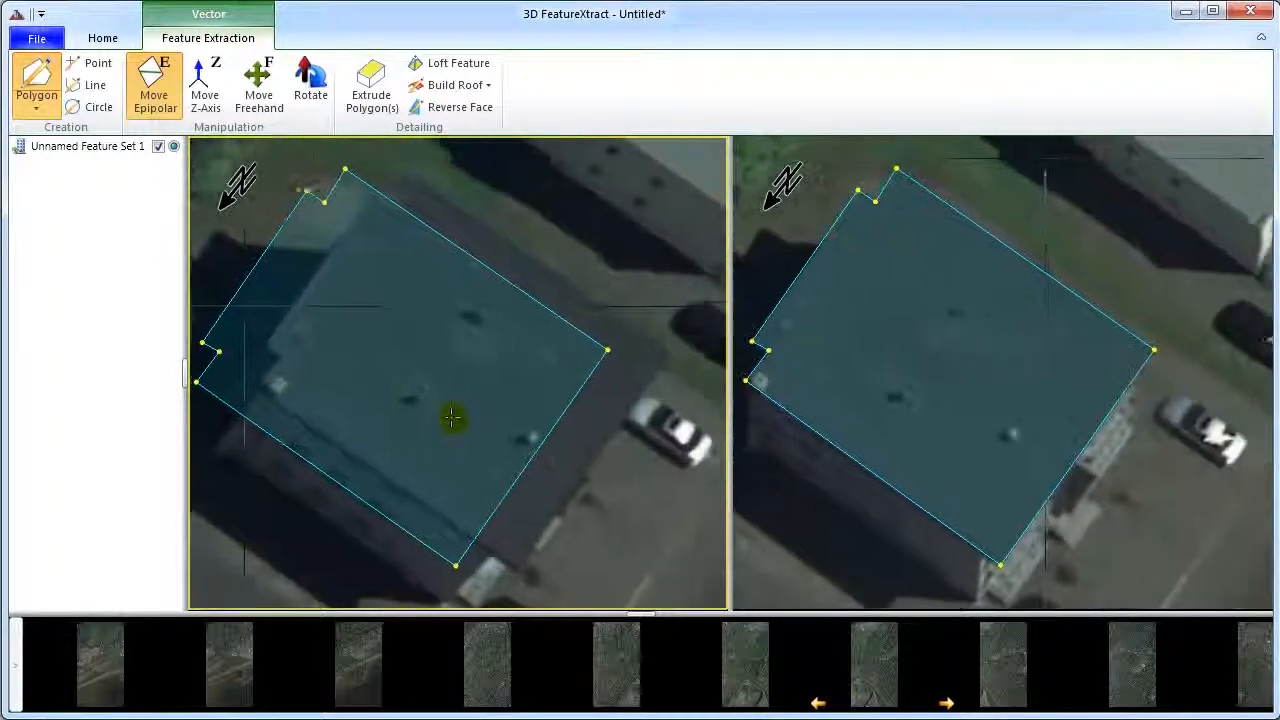
click(160, 80)
drag(348, 356, 410, 358)
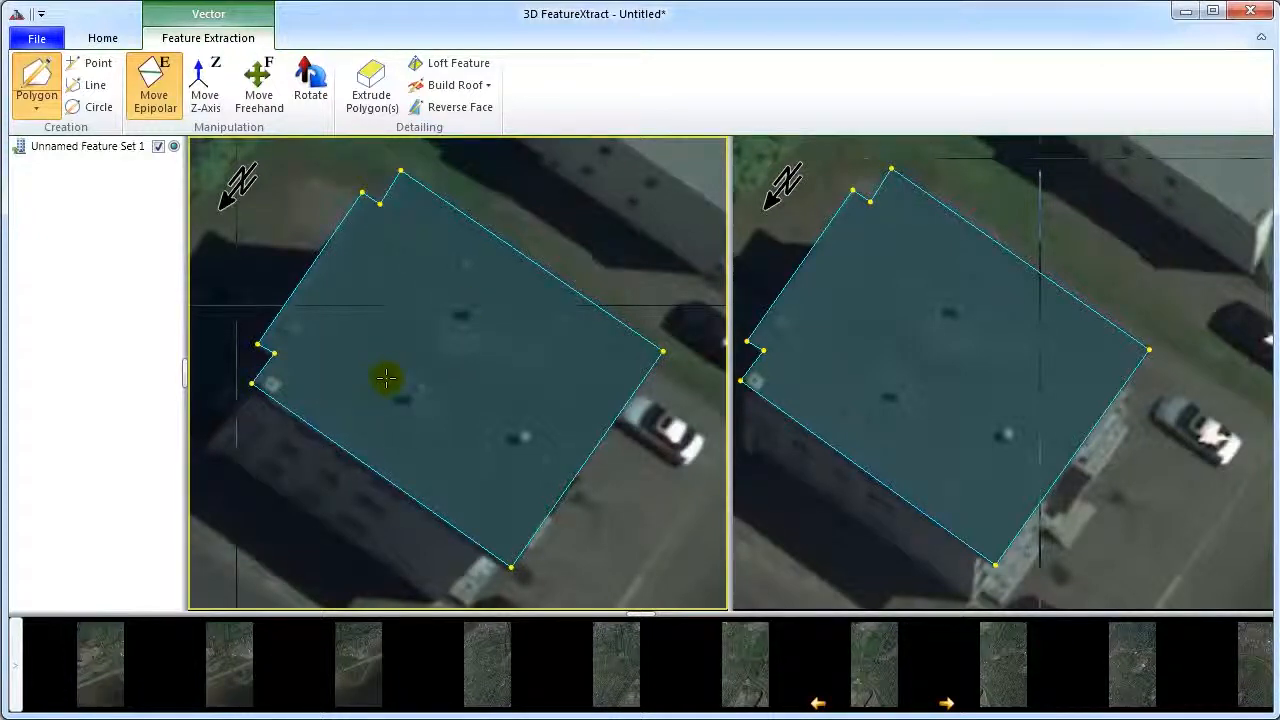
Step: Extrude the flat roof polygon down to the ground to form the building's walls
click(373, 92)
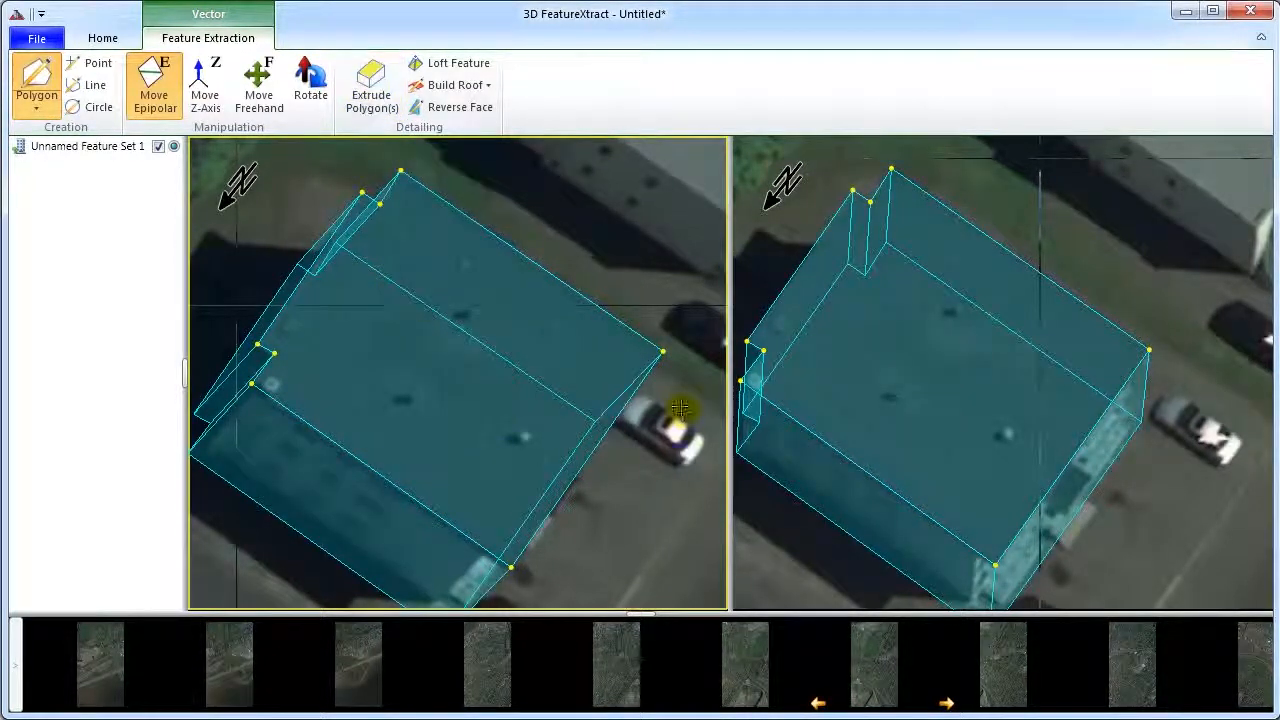
middle_drag(917, 511, 936, 449)
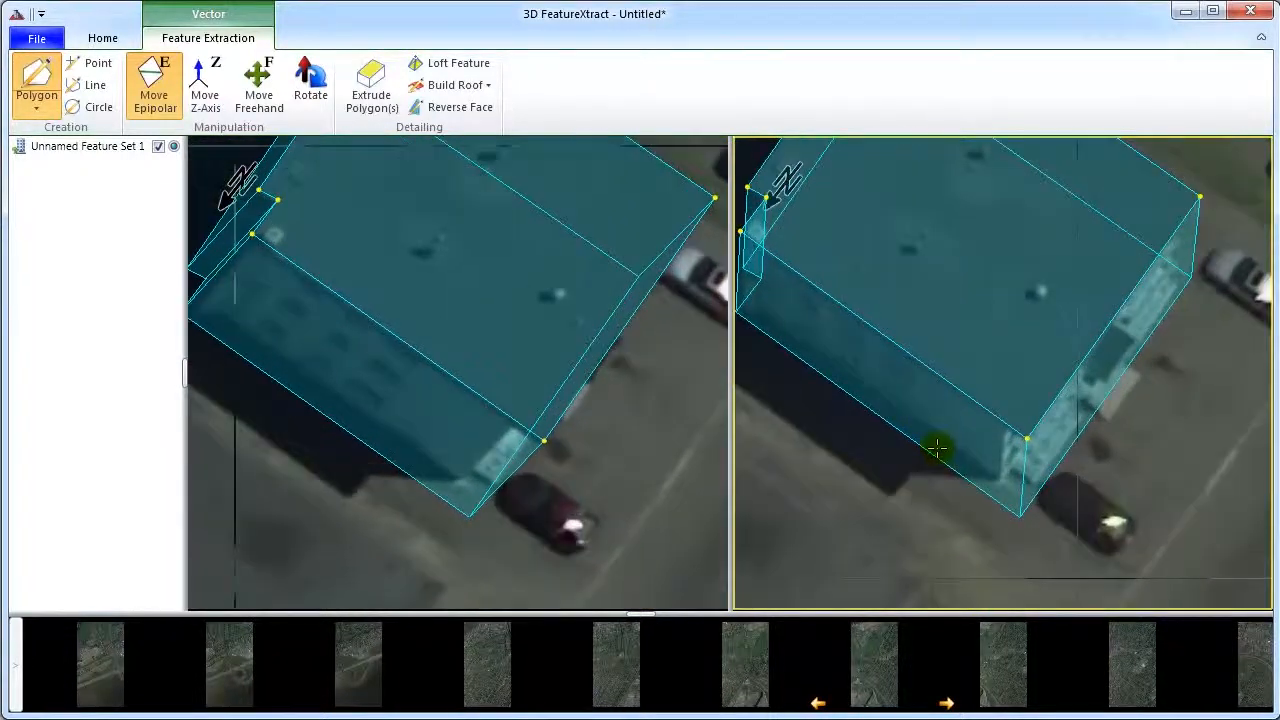
scroll(938, 449, up, 2)
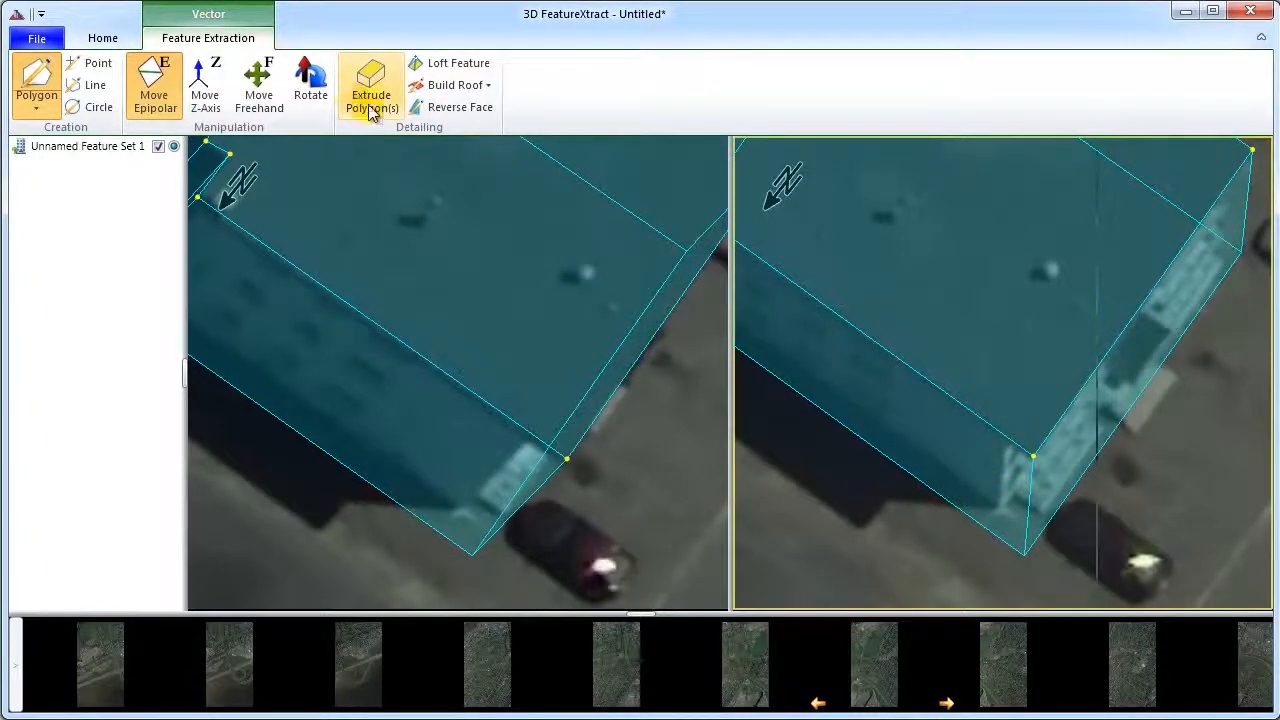
Step: Select the extruded building's base face and raise it along the Z axis to meet the bottom of the walls
click(206, 98)
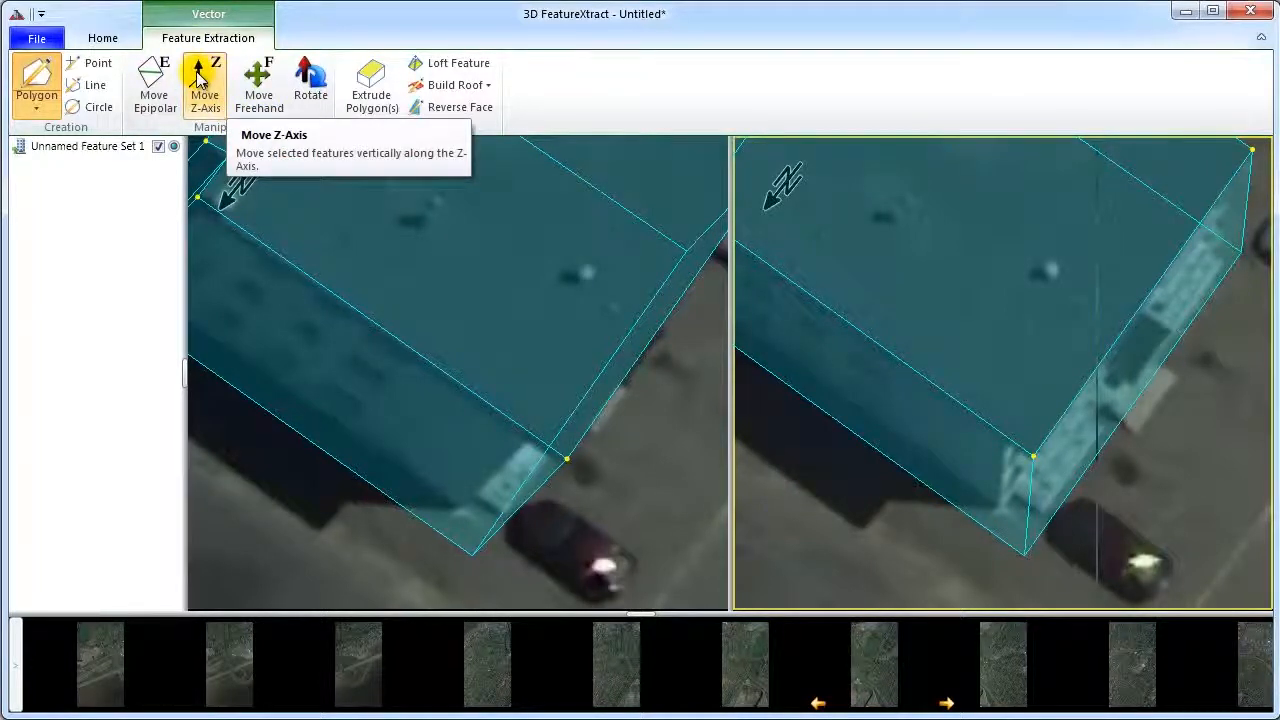
click(896, 452)
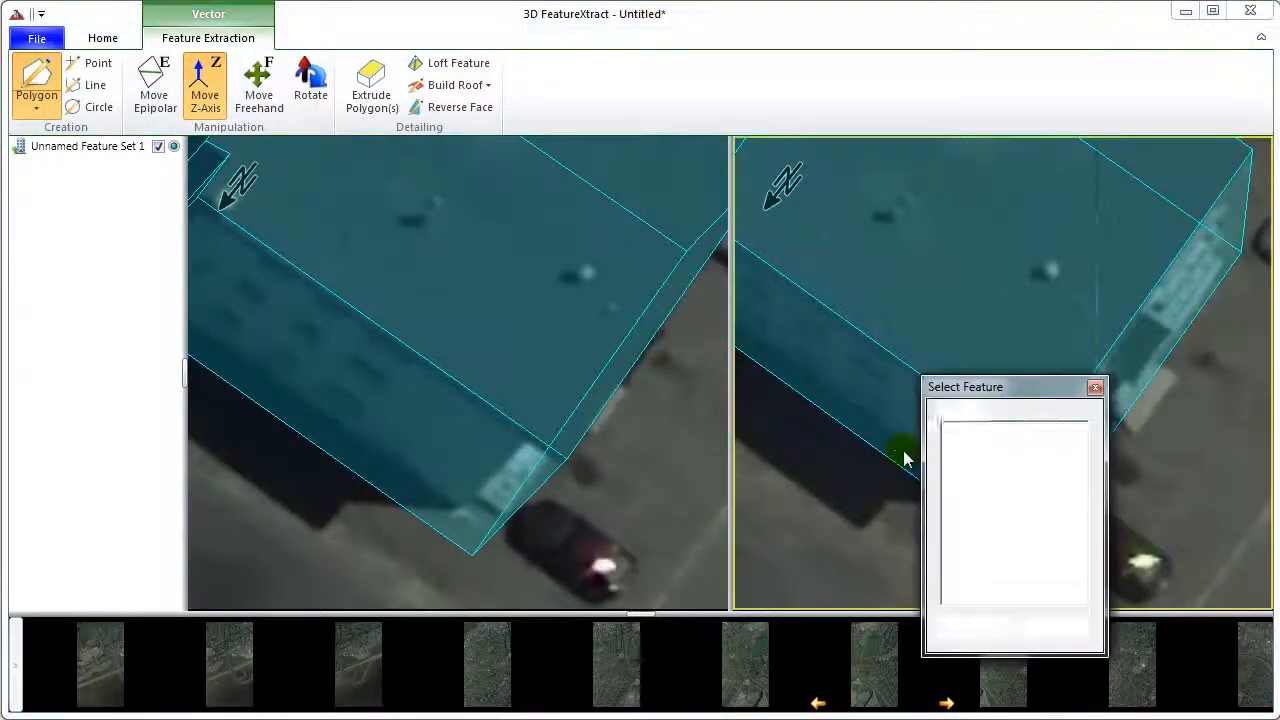
click(960, 443)
drag(970, 390, 1045, 306)
click(1050, 543)
drag(924, 485, 929, 458)
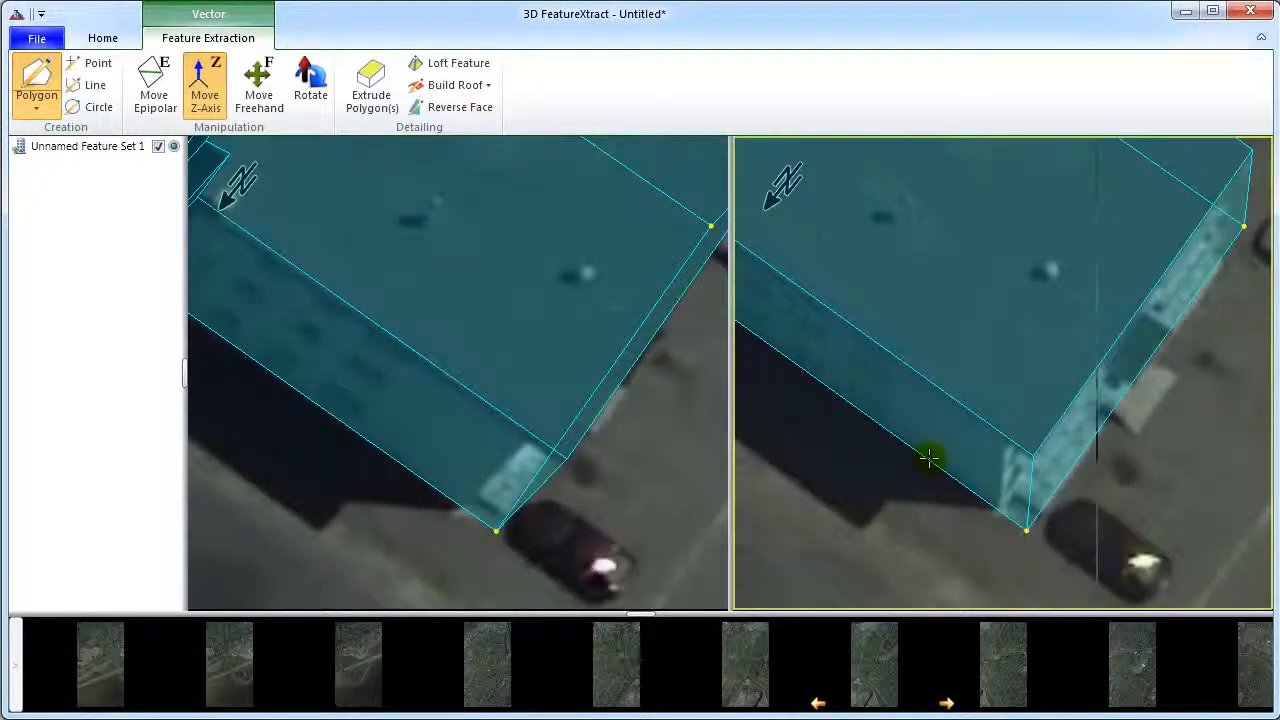
scroll(929, 458, down, 4)
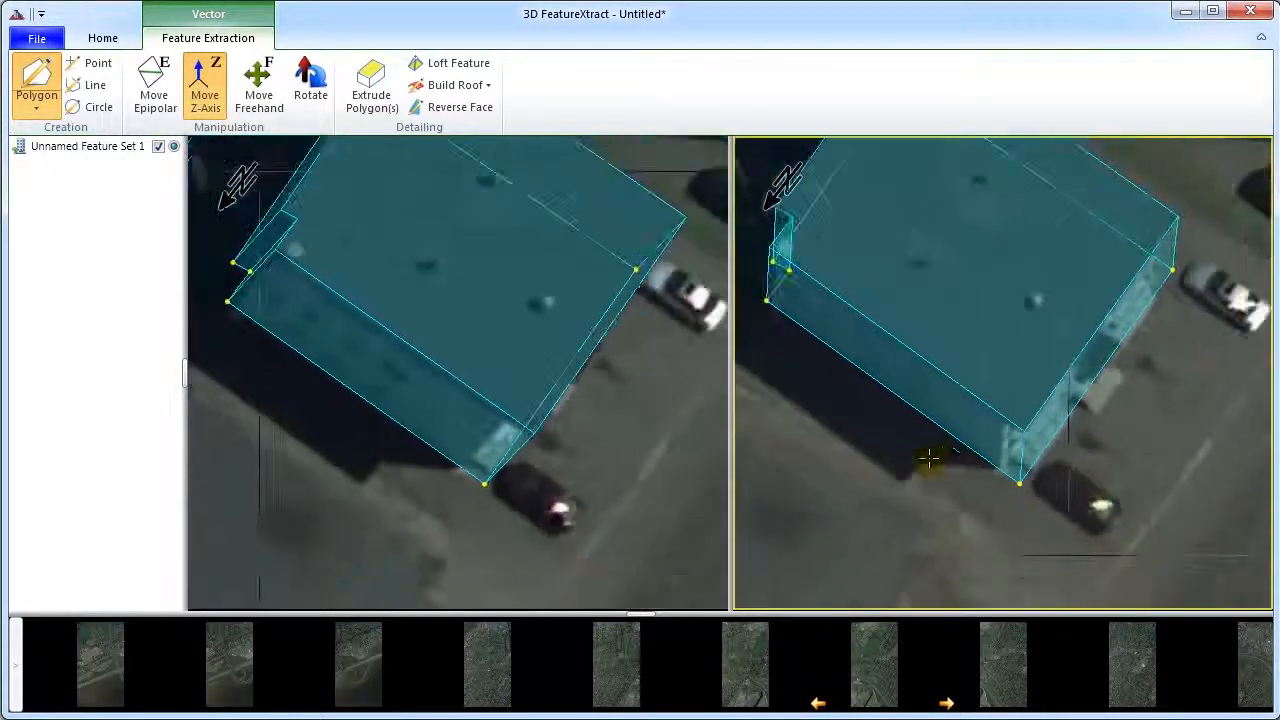
Step: Trace the gabled house's roof outline as a four-corner polygon in the right image and match it to the left image with Move Epipolar
scroll(929, 452, up, 3)
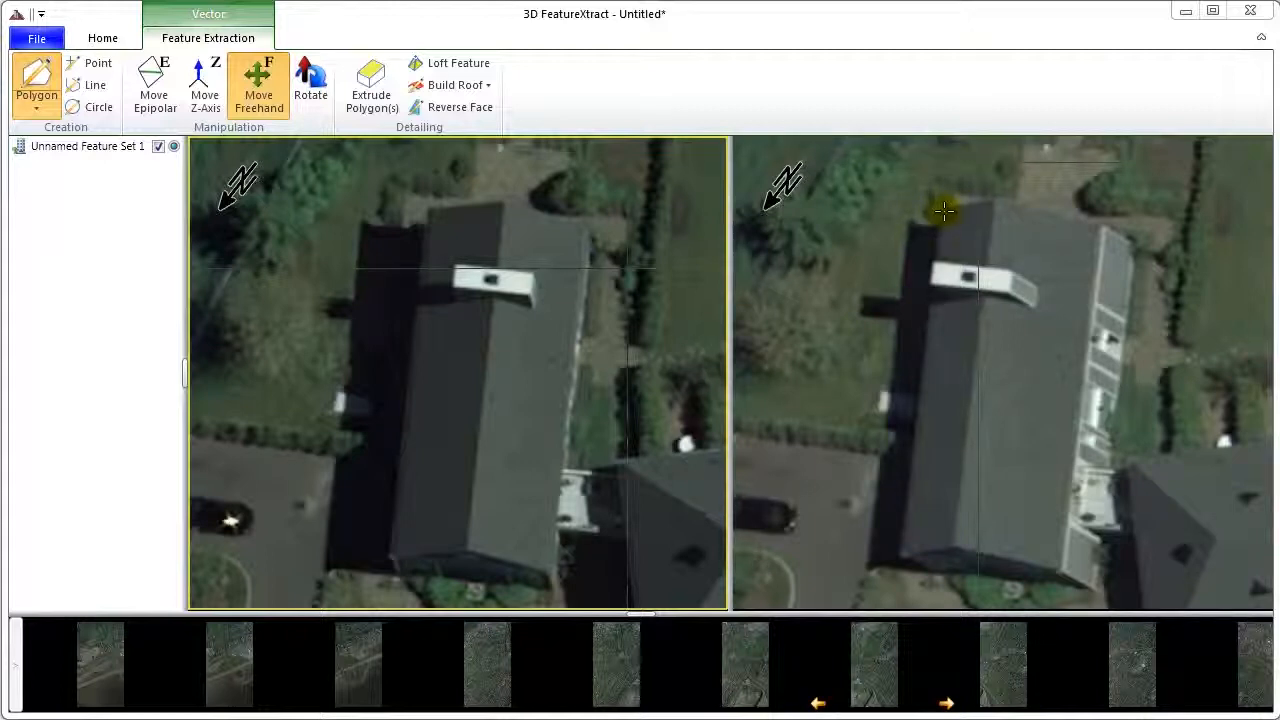
click(153, 88)
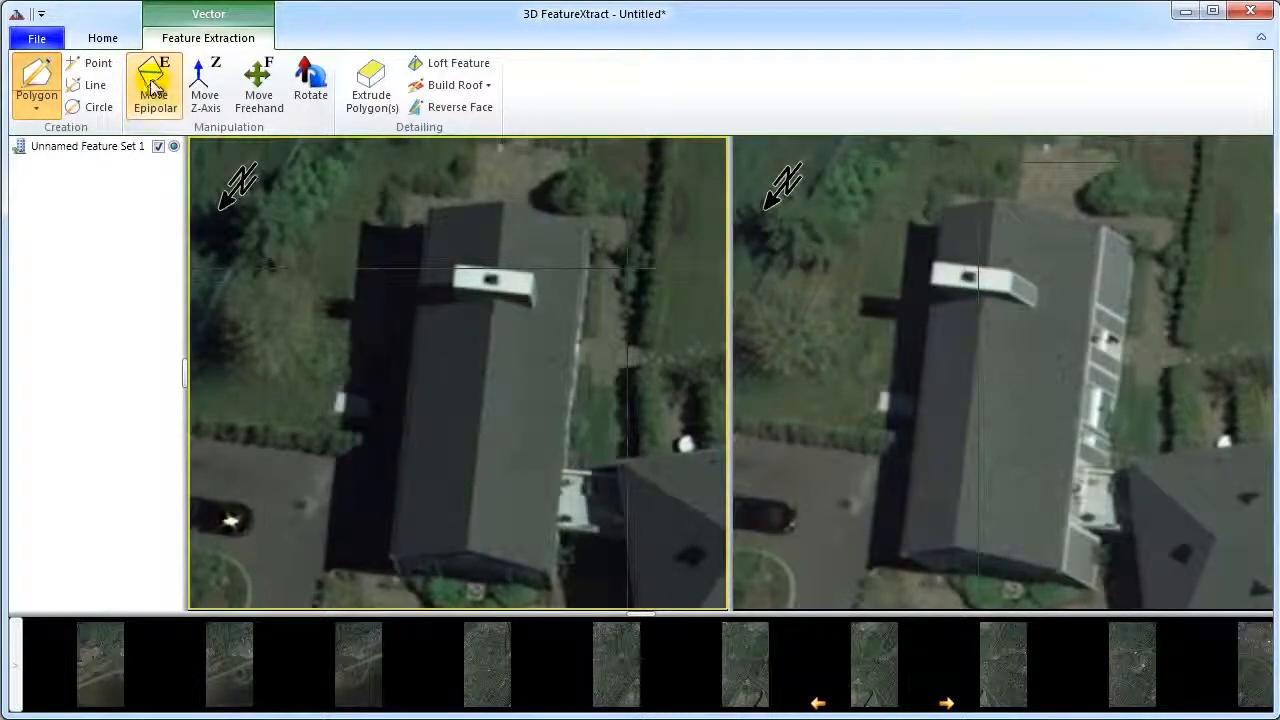
click(38, 88)
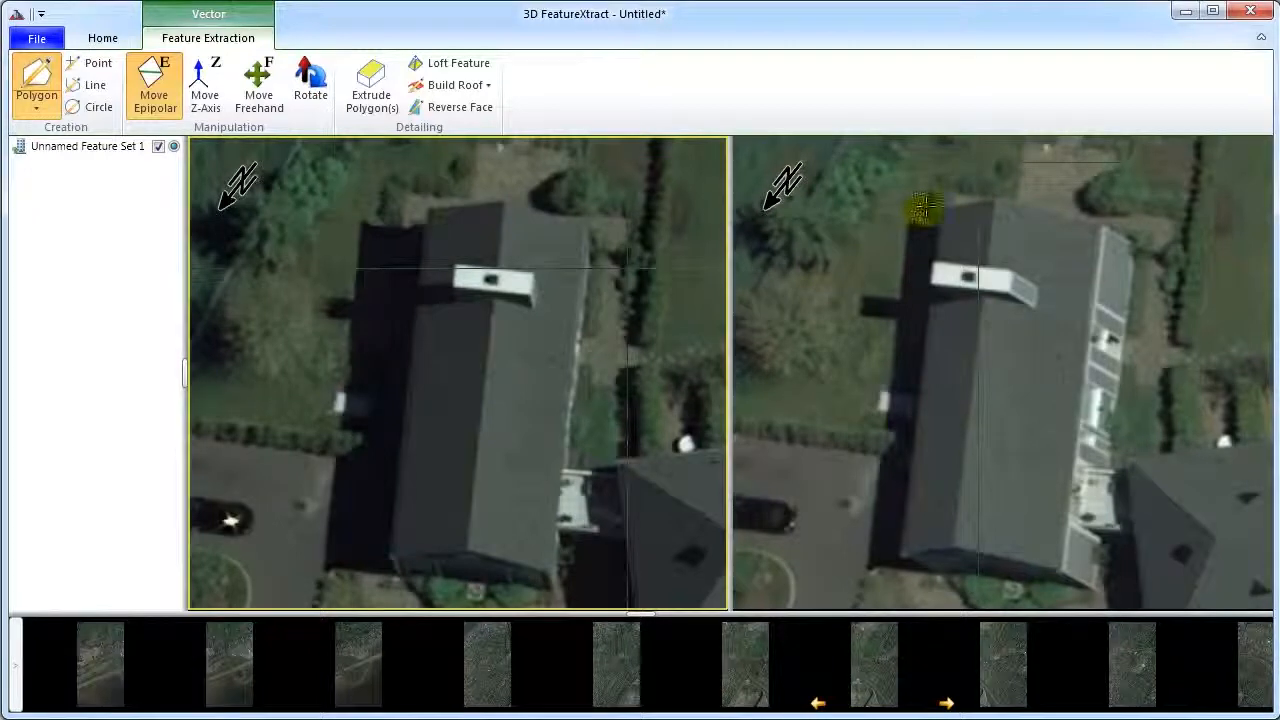
click(942, 208)
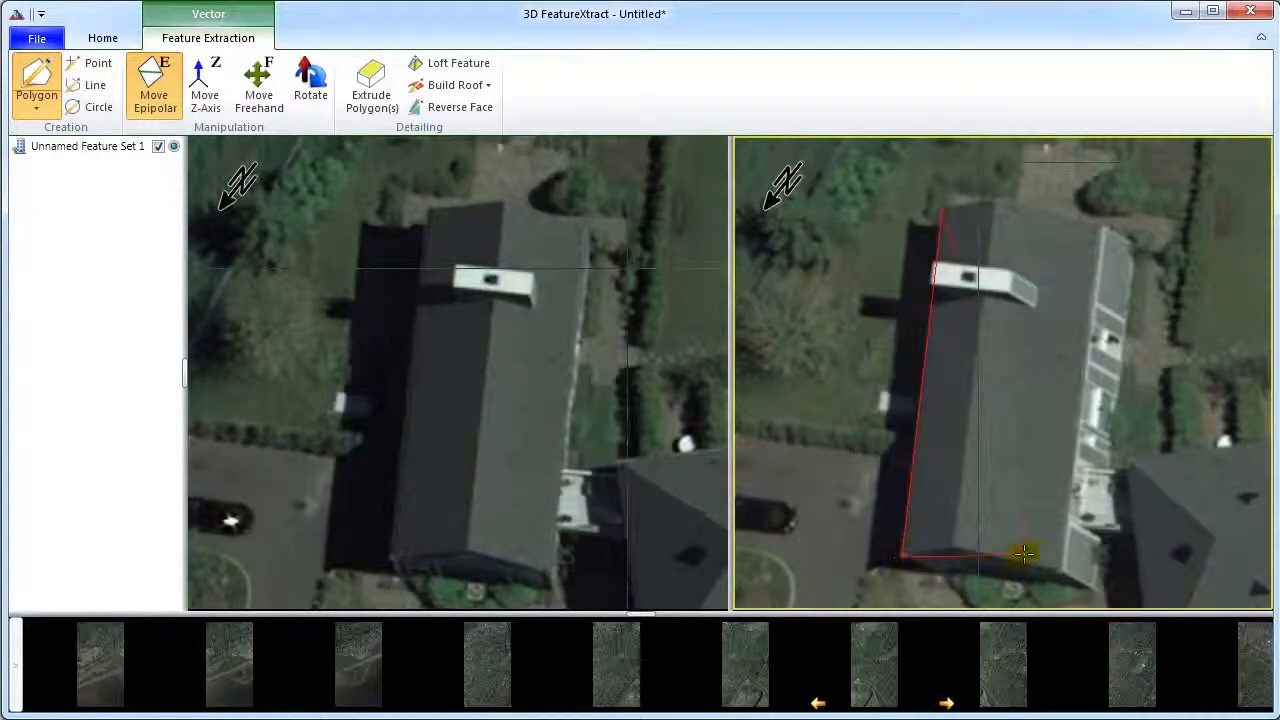
click(1062, 567)
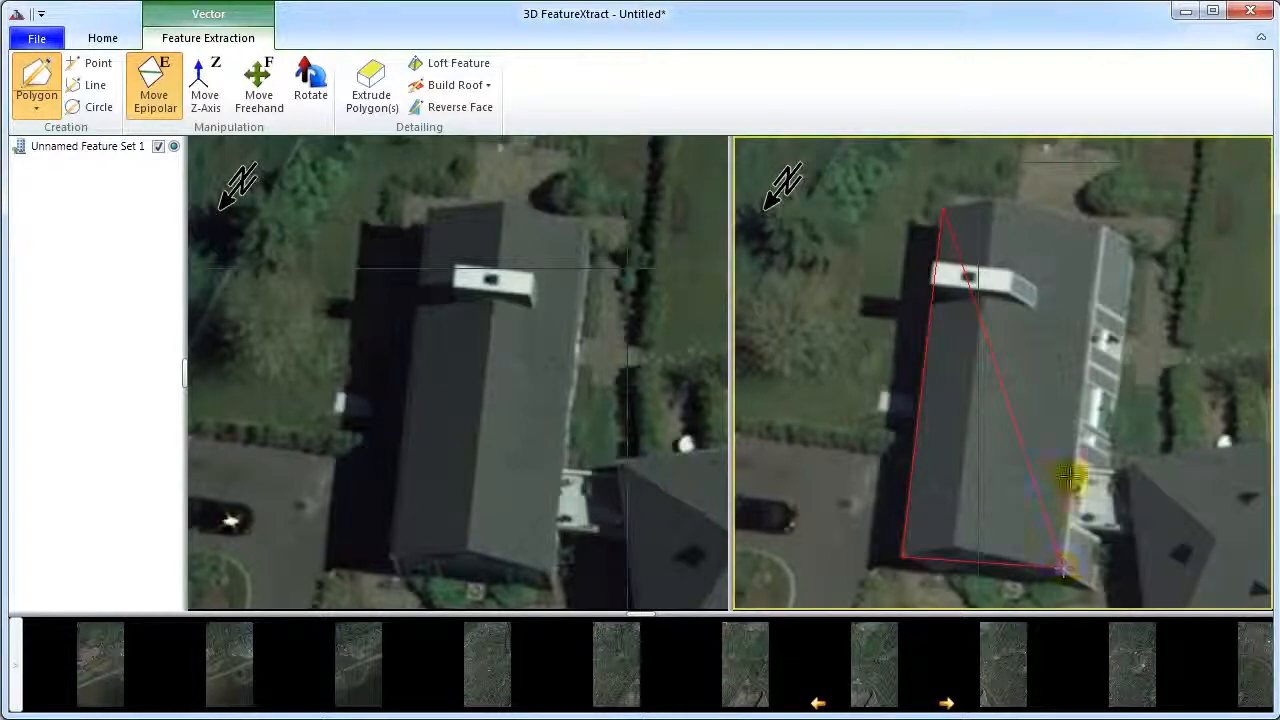
double_click(1102, 224)
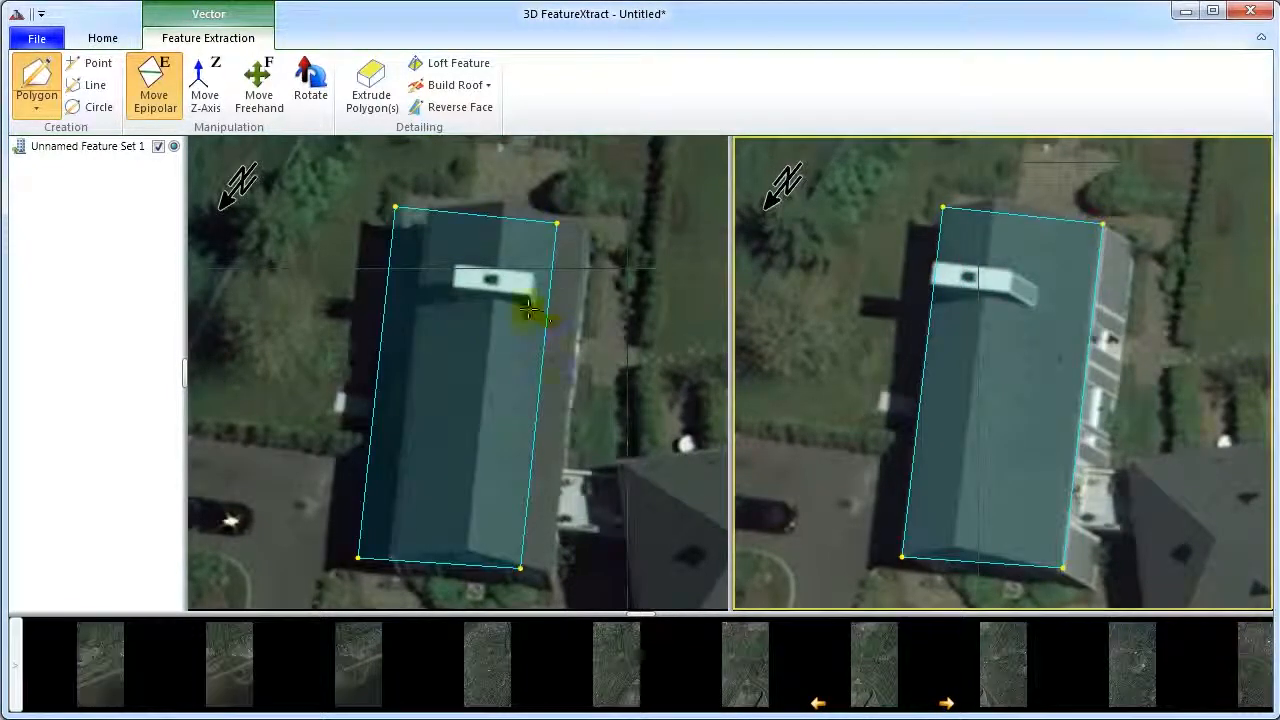
click(154, 88)
drag(430, 412, 465, 399)
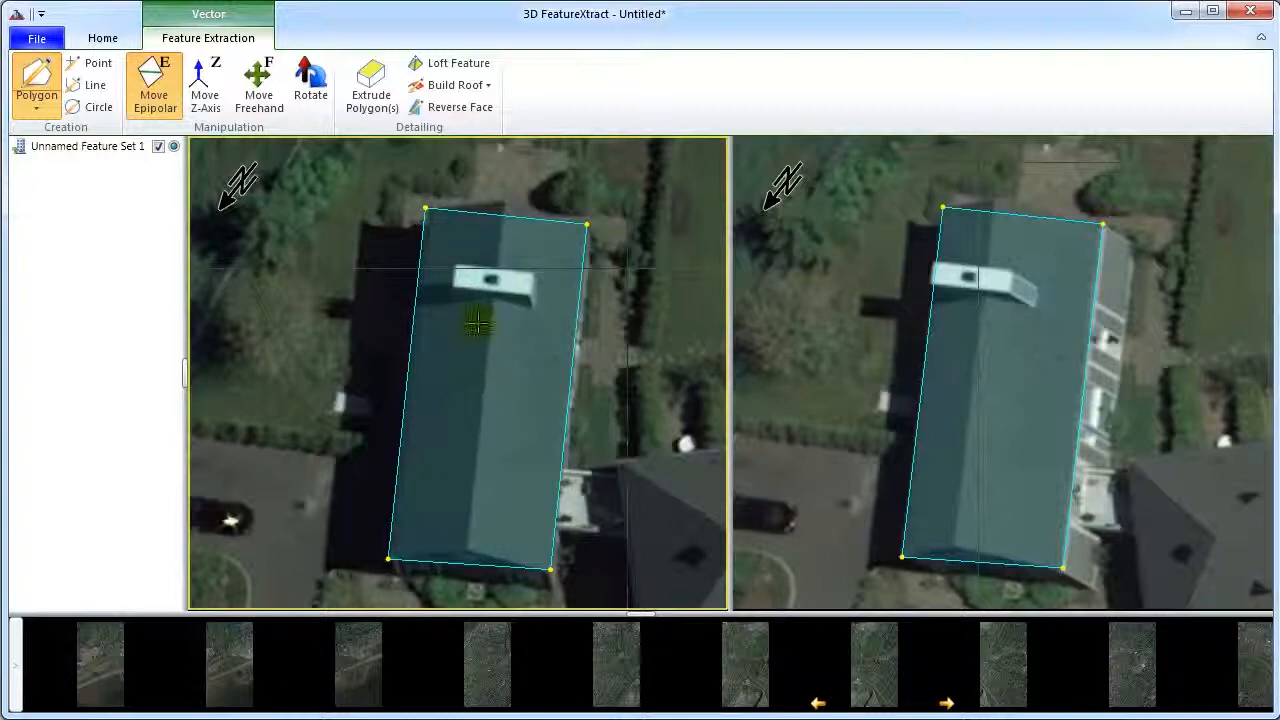
Step: Build a pitched roof on the house polygon with a height of 3.0 meters, 1 layer and the long axis
click(458, 87)
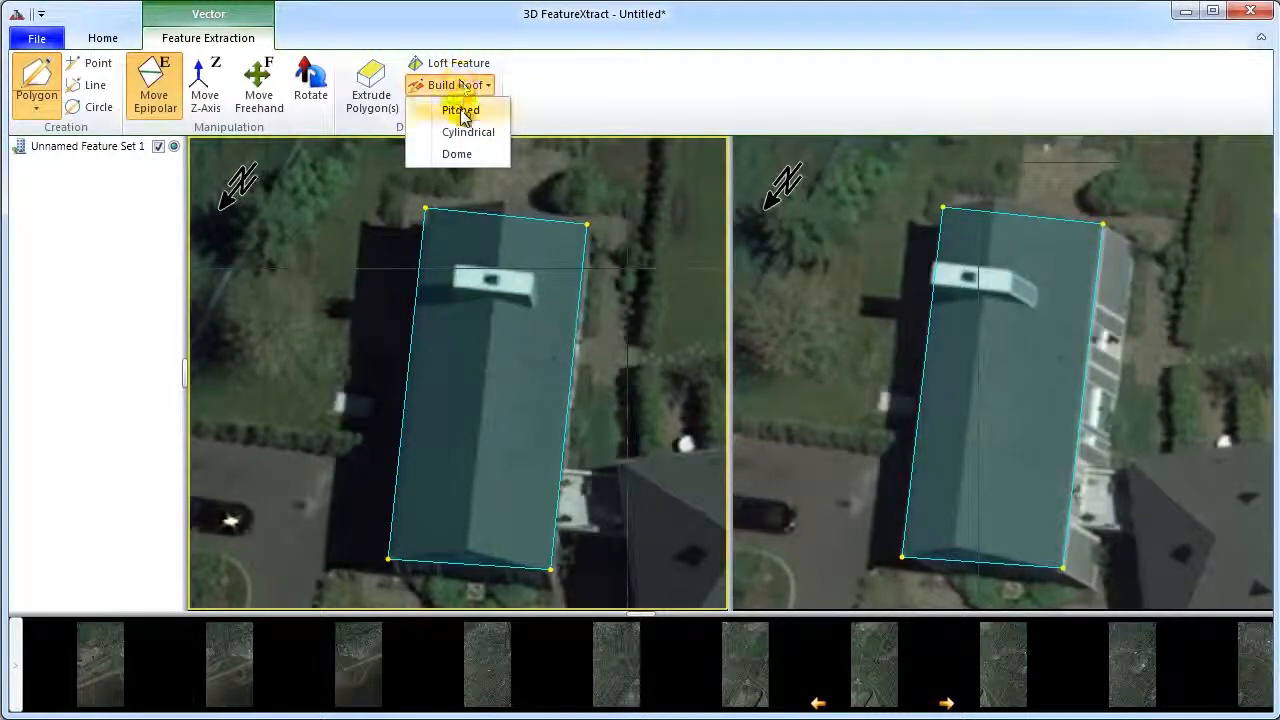
click(461, 112)
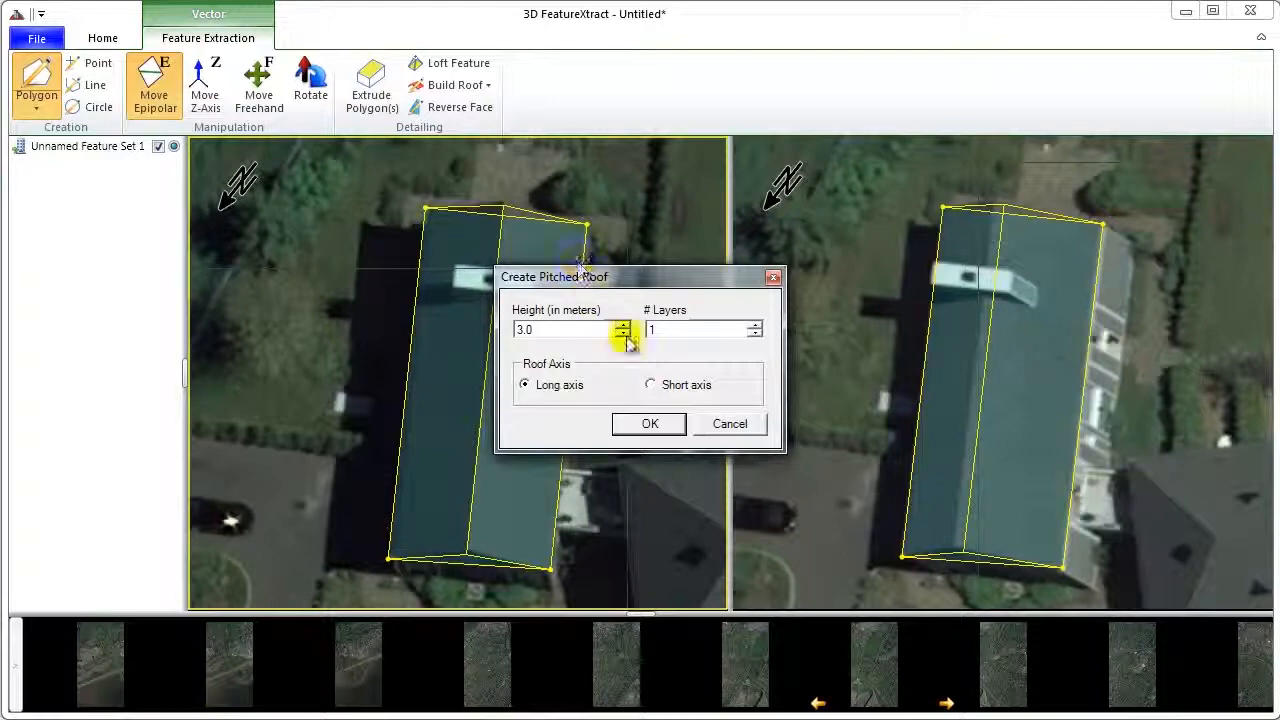
click(664, 424)
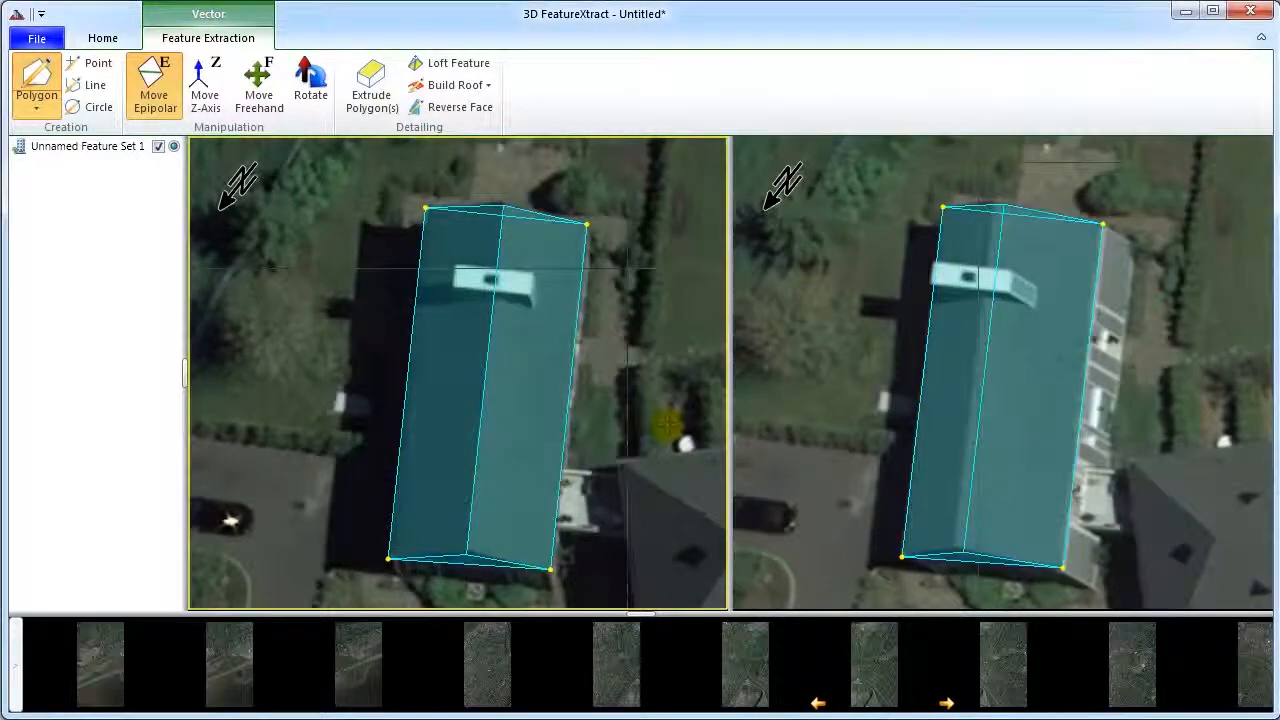
Step: Select the pitched roof's ridge line and align it with the imaged ridge using Move Epipolar and Move Freehand
click(1001, 234)
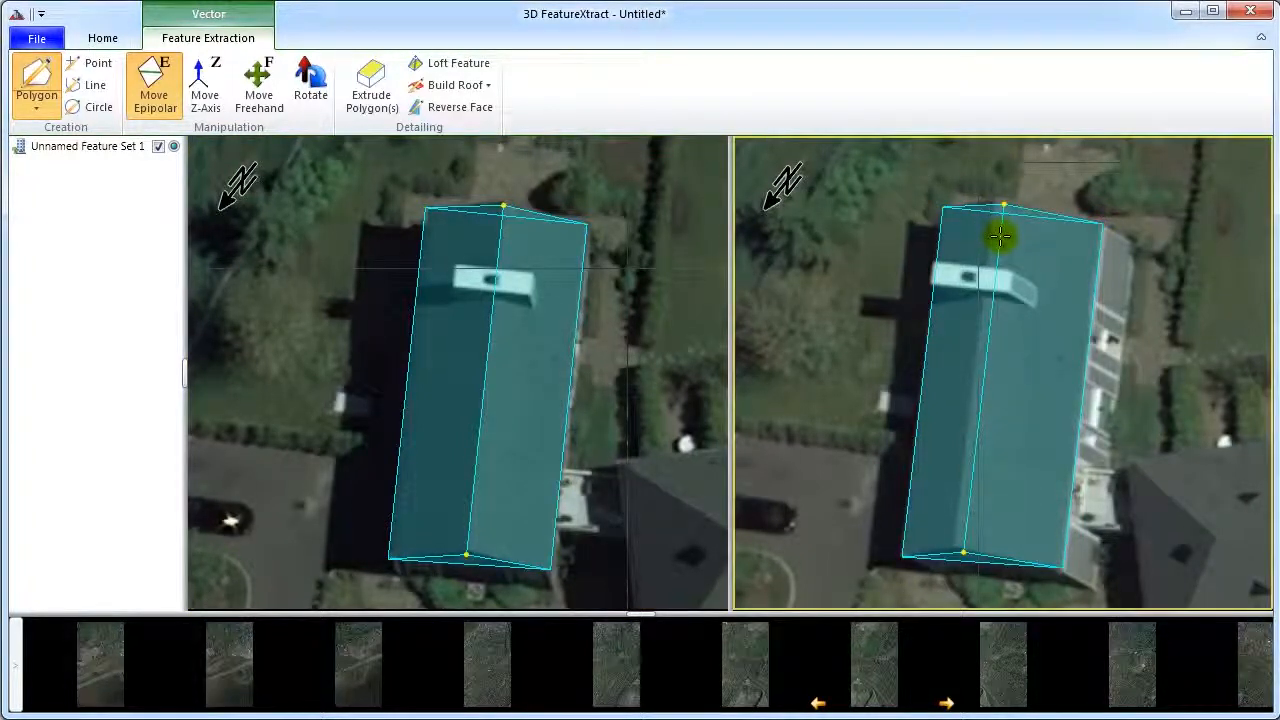
drag(1000, 236, 989, 232)
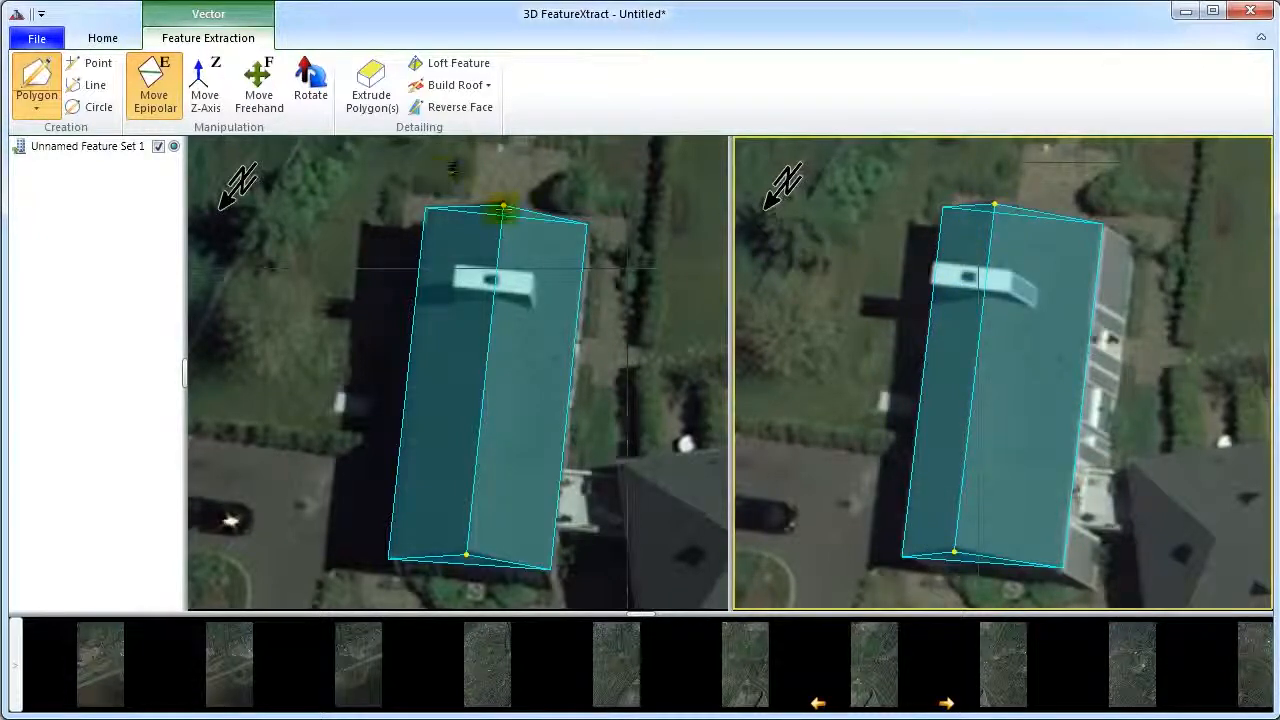
click(259, 88)
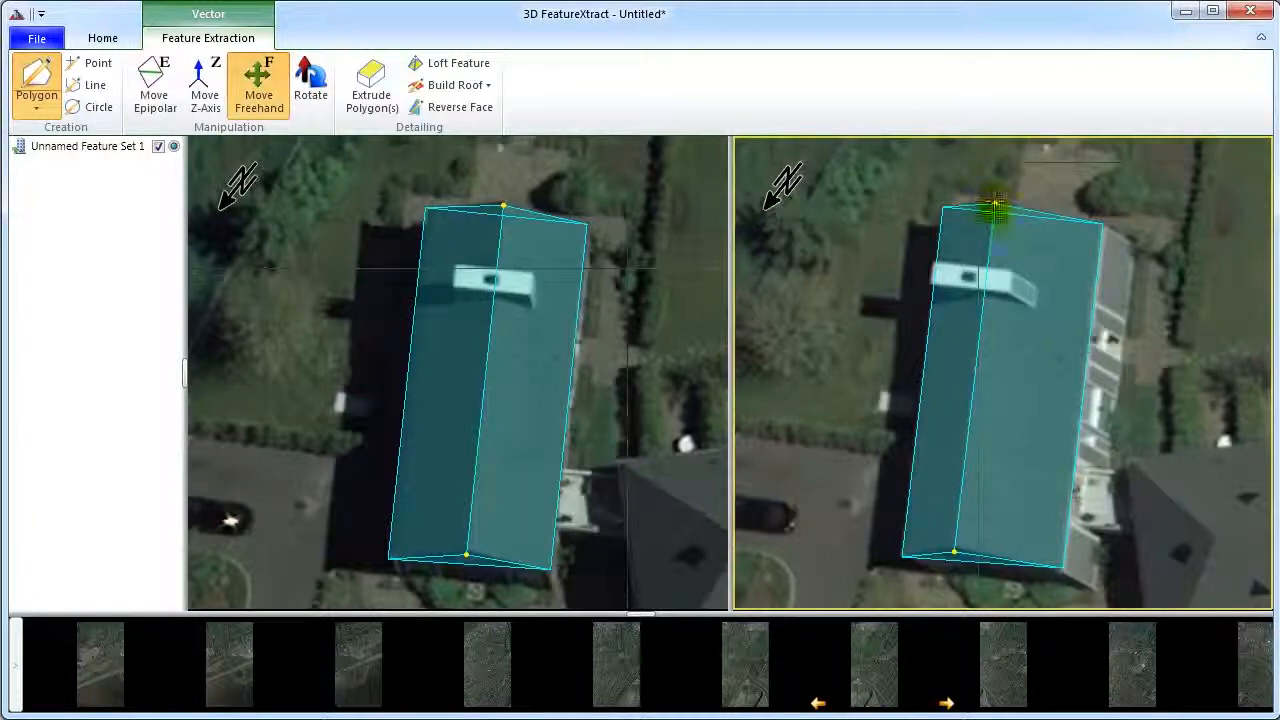
drag(990, 227, 990, 220)
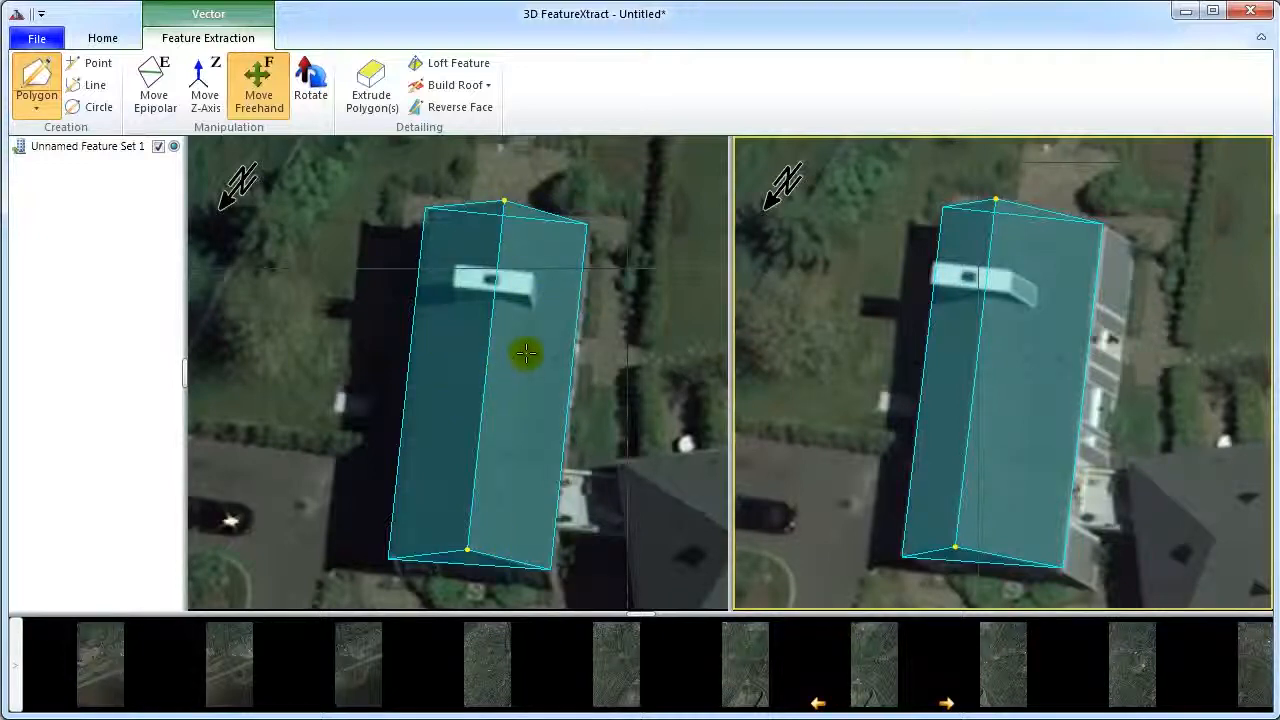
Step: Select the flat base polygon beneath the pitched roof and extrude it down to the ground to form the house walls
click(176, 90)
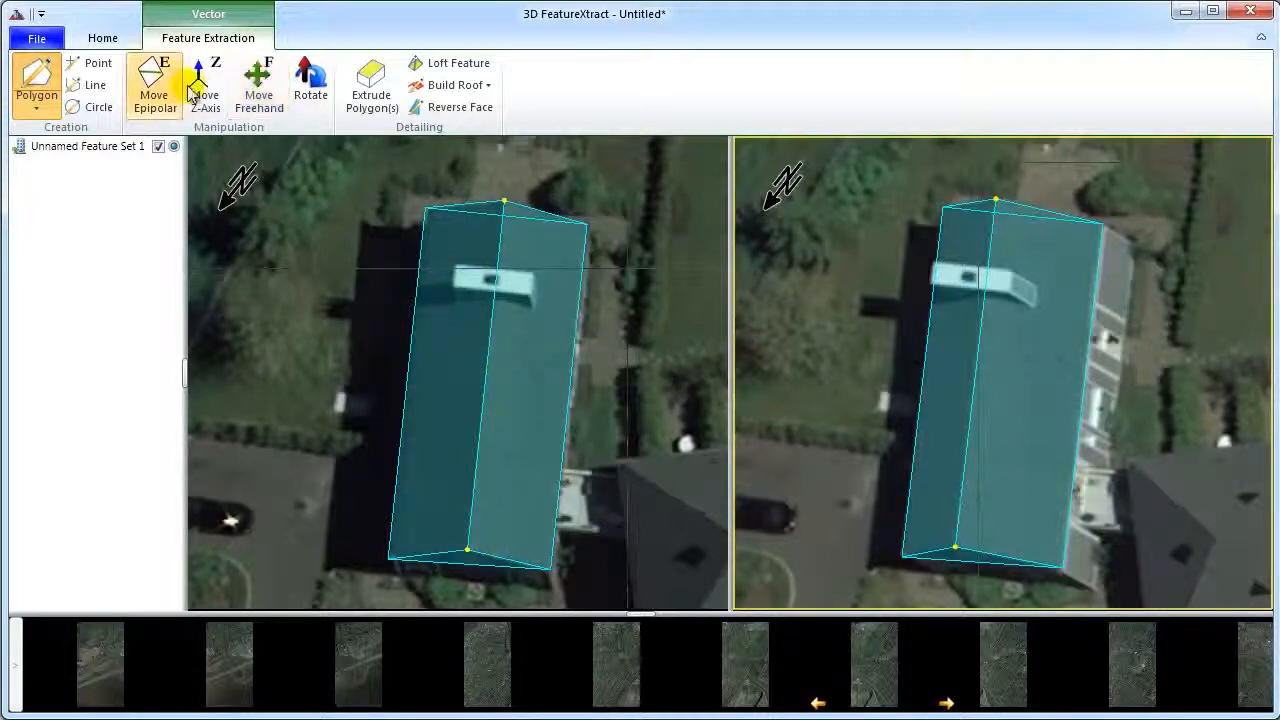
click(552, 338)
click(618, 374)
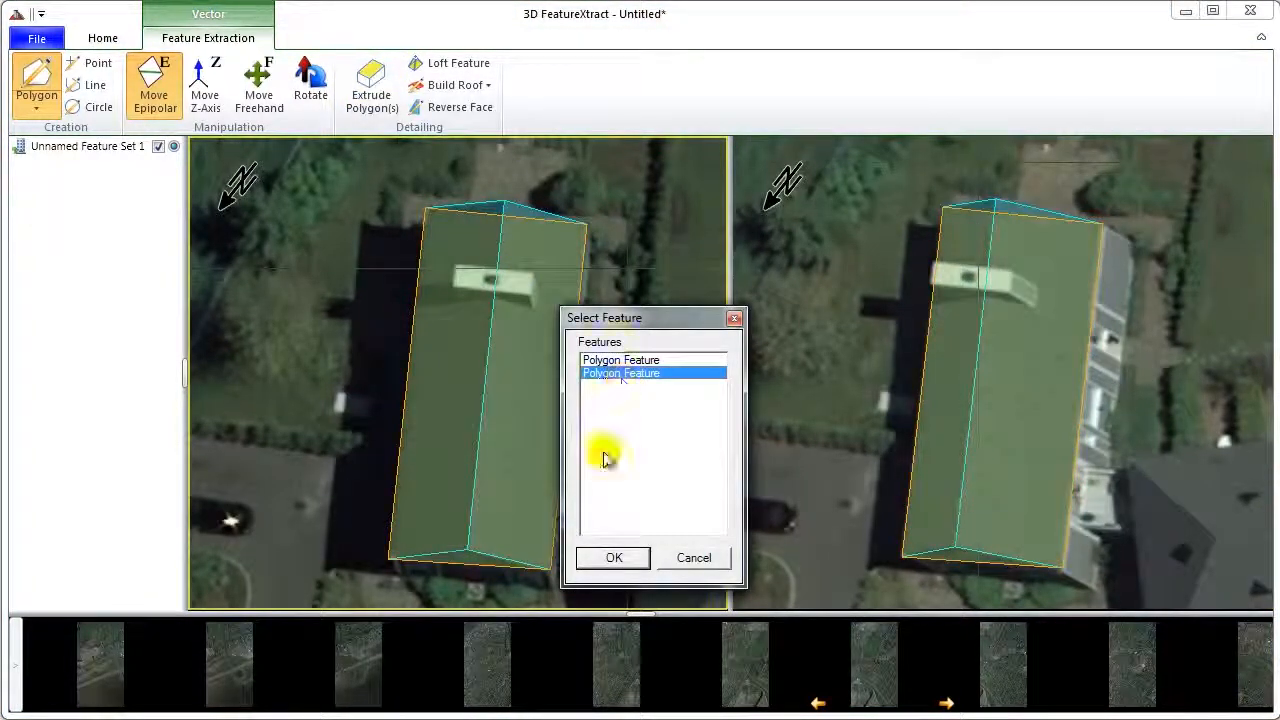
click(614, 557)
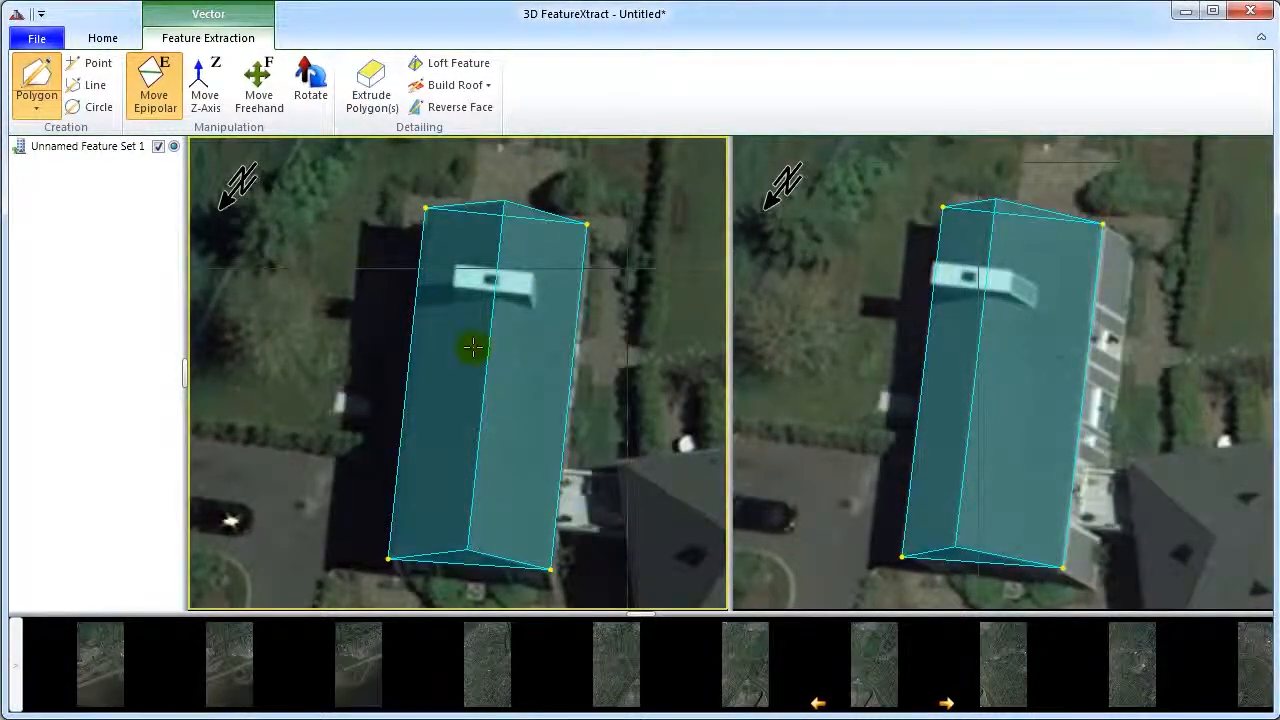
click(386, 88)
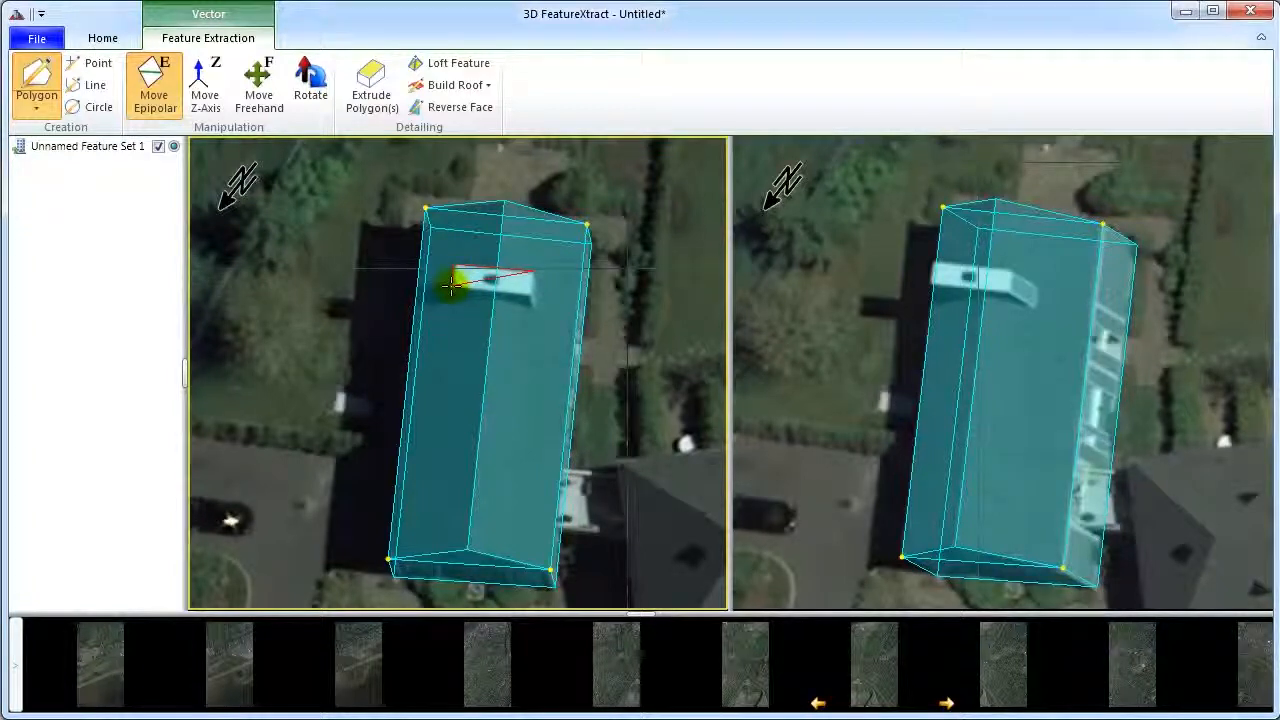
Step: Close a four-corner polygon around the chimney top in the left image and match it to the right image with Move Epipolar
double_click(531, 293)
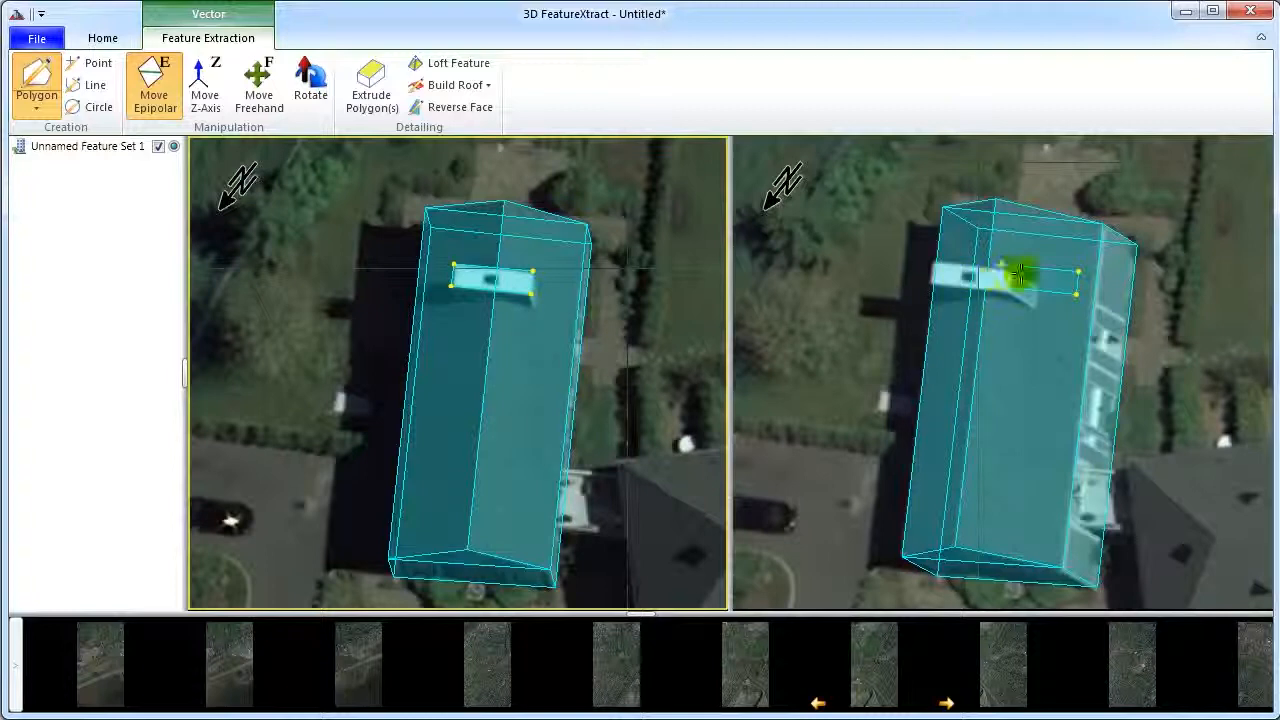
drag(1059, 282, 993, 281)
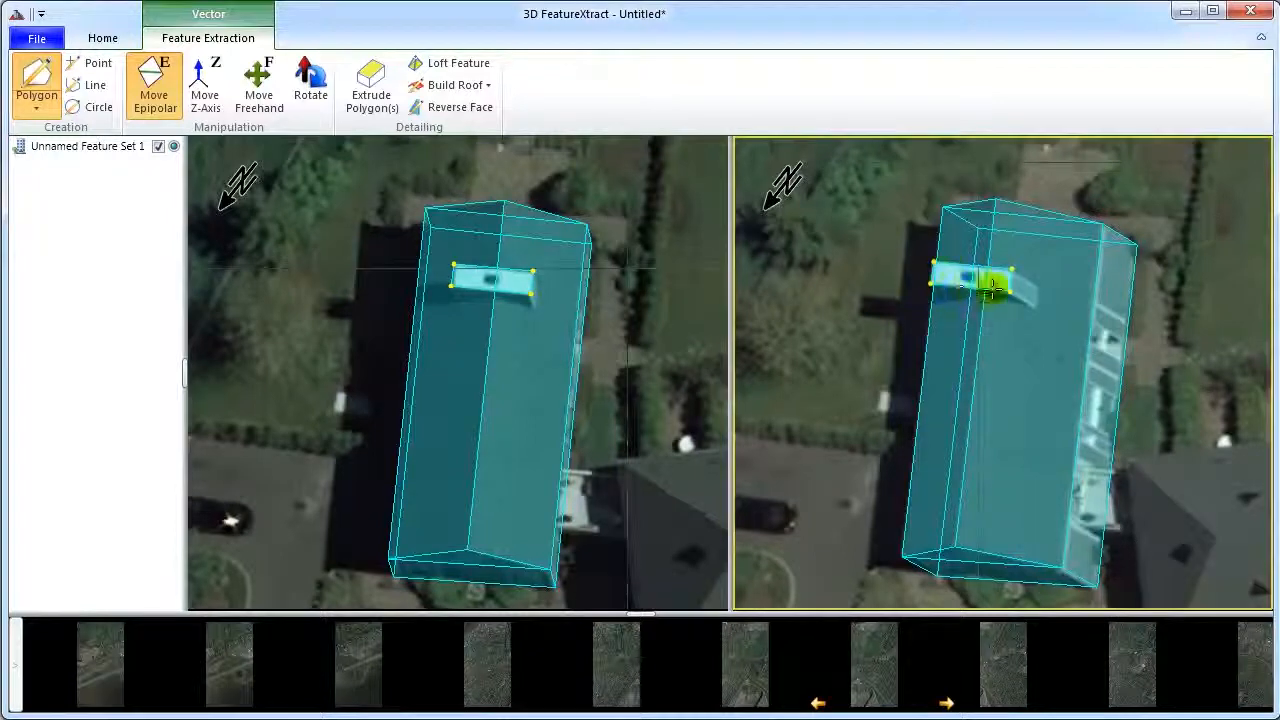
Step: Extrude the chimney polygon and raise its base face along the Z axis to where the chimney meets the roof
click(372, 84)
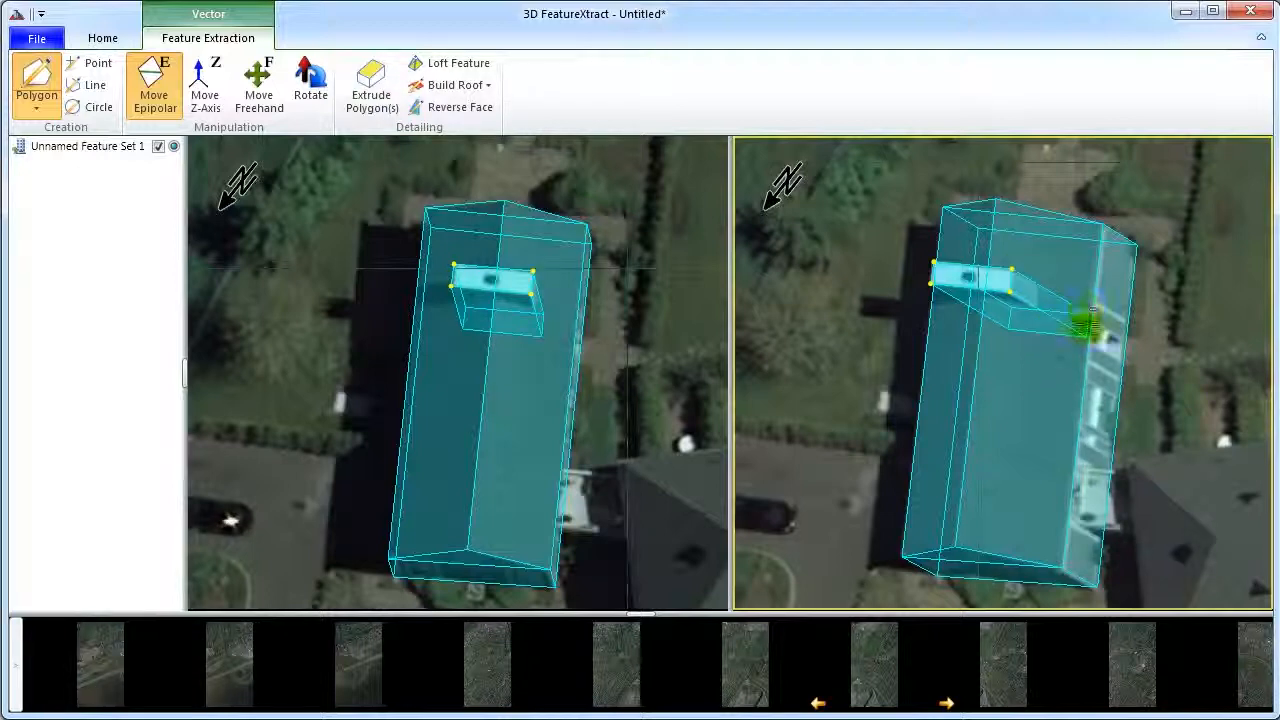
key(Escape)
click(1040, 325)
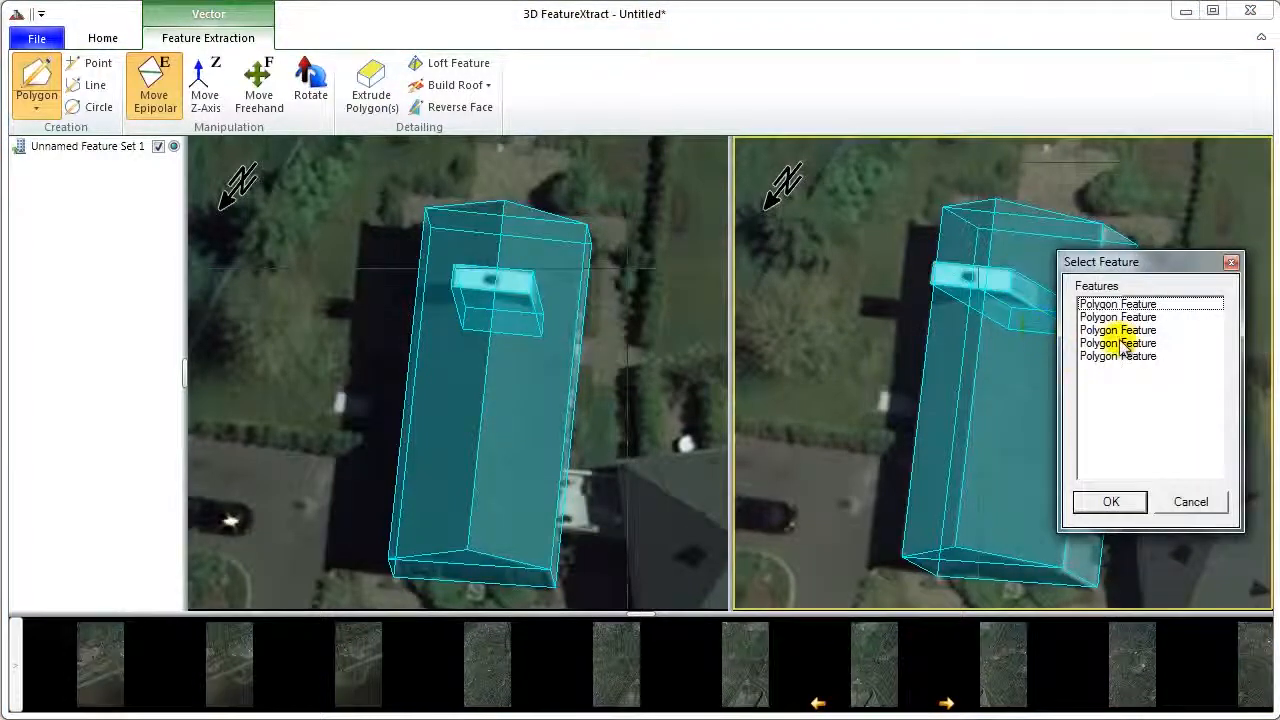
click(1118, 356)
click(1118, 343)
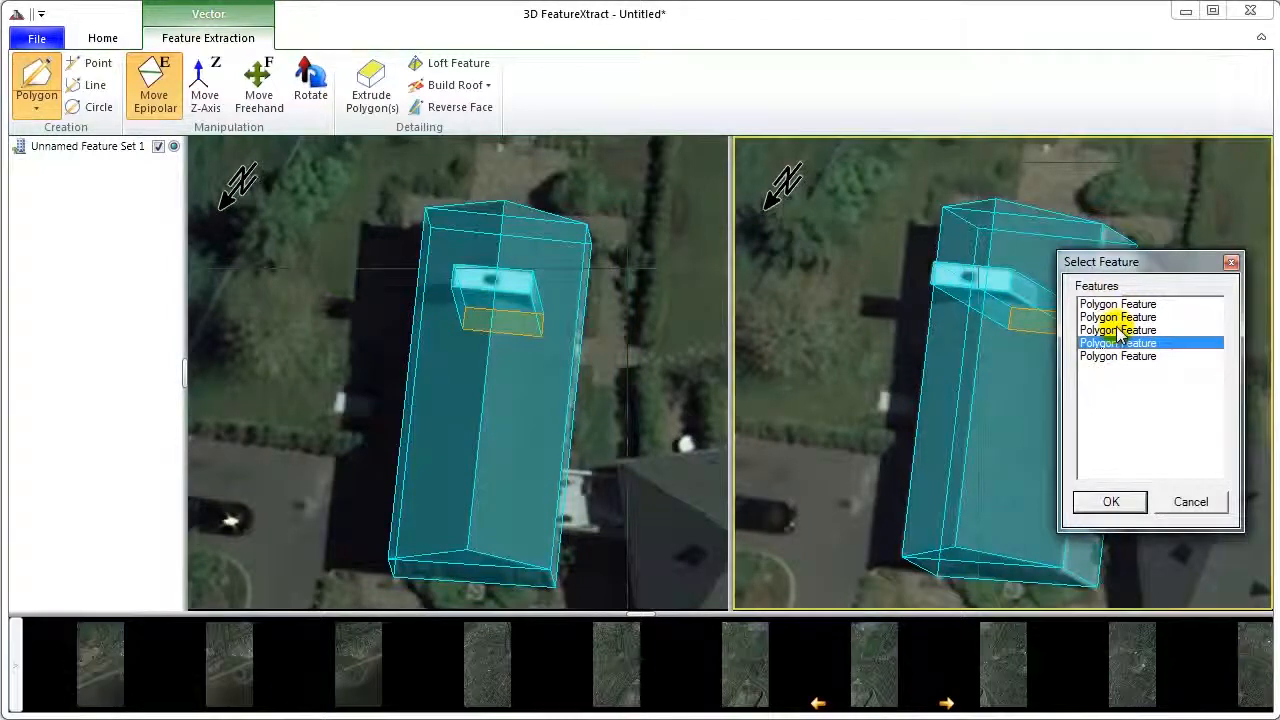
click(1110, 501)
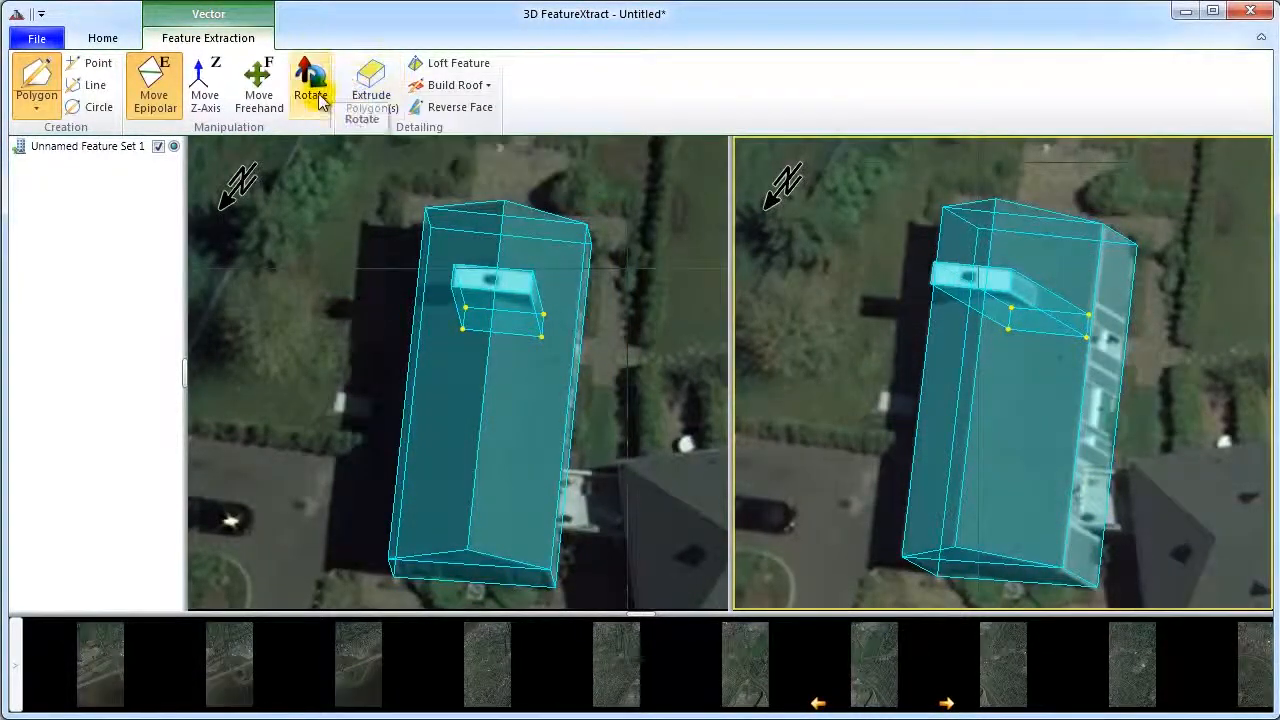
click(205, 90)
drag(1063, 331, 988, 305)
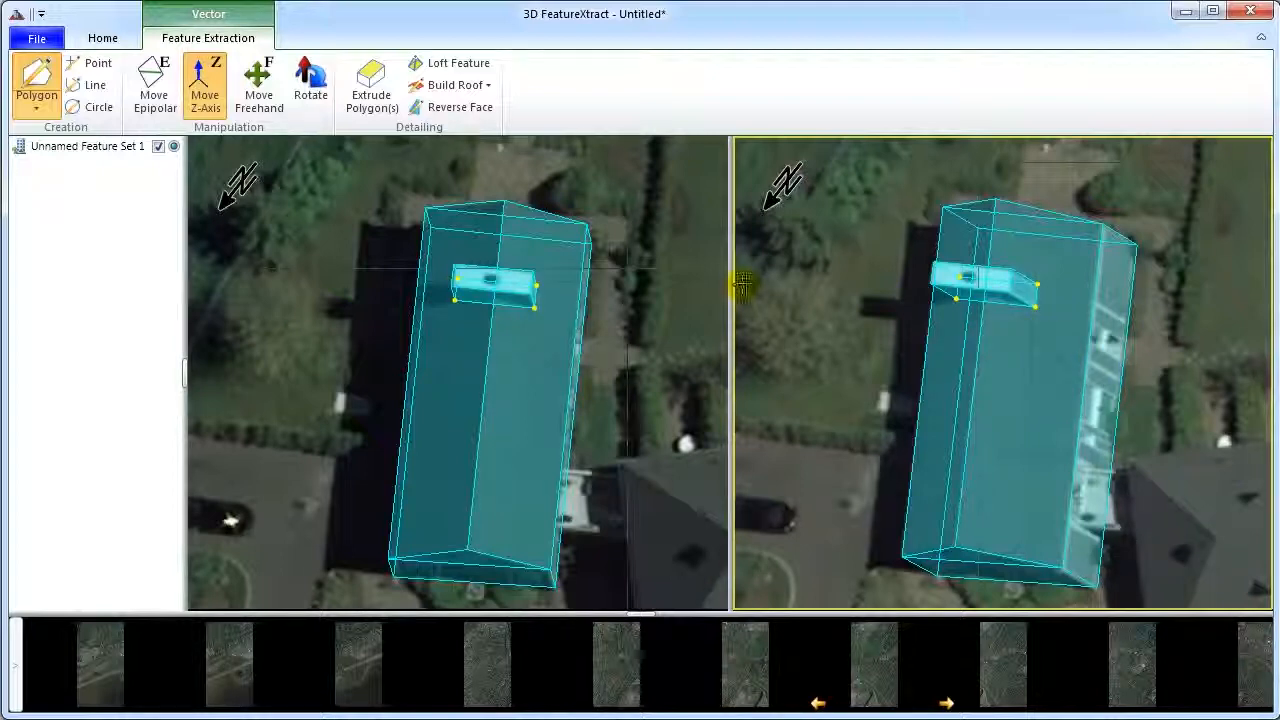